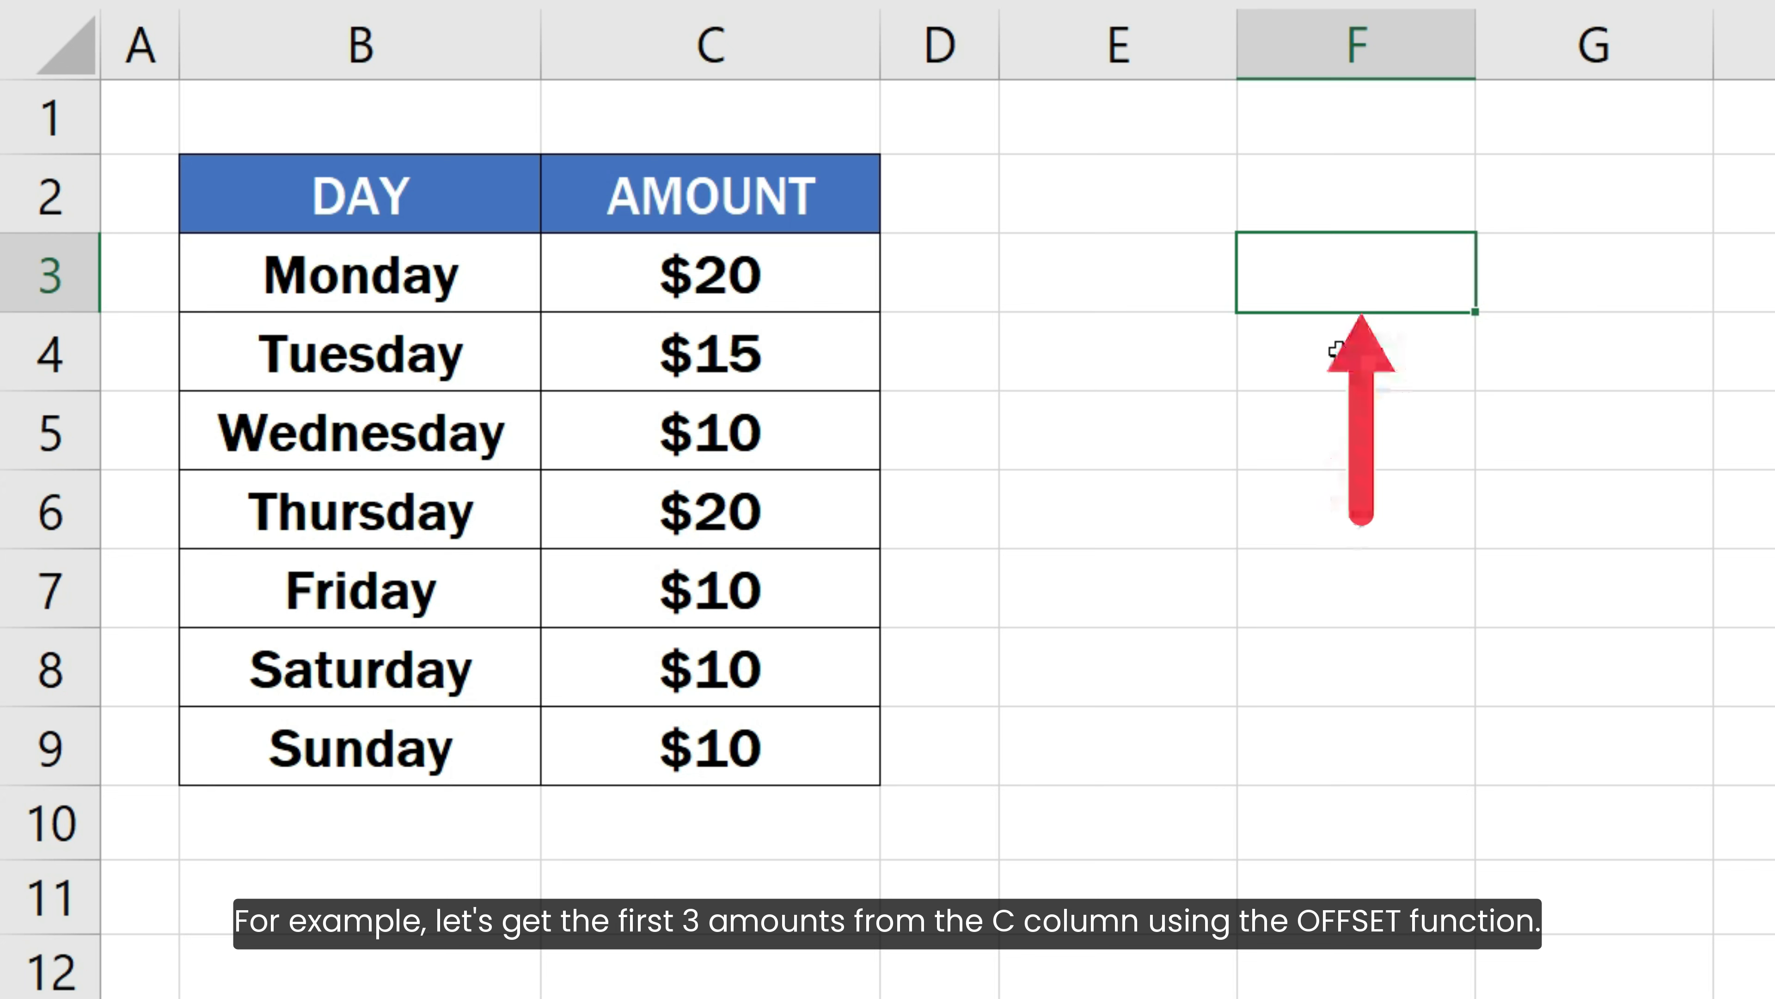
- Write the formula =OFFSET(C1, 2, 0, 3) in cell F3 to return the first three amounts
{"action": "key", "text": "F2"}
{"action": "type", "text": "=OFFSET("}
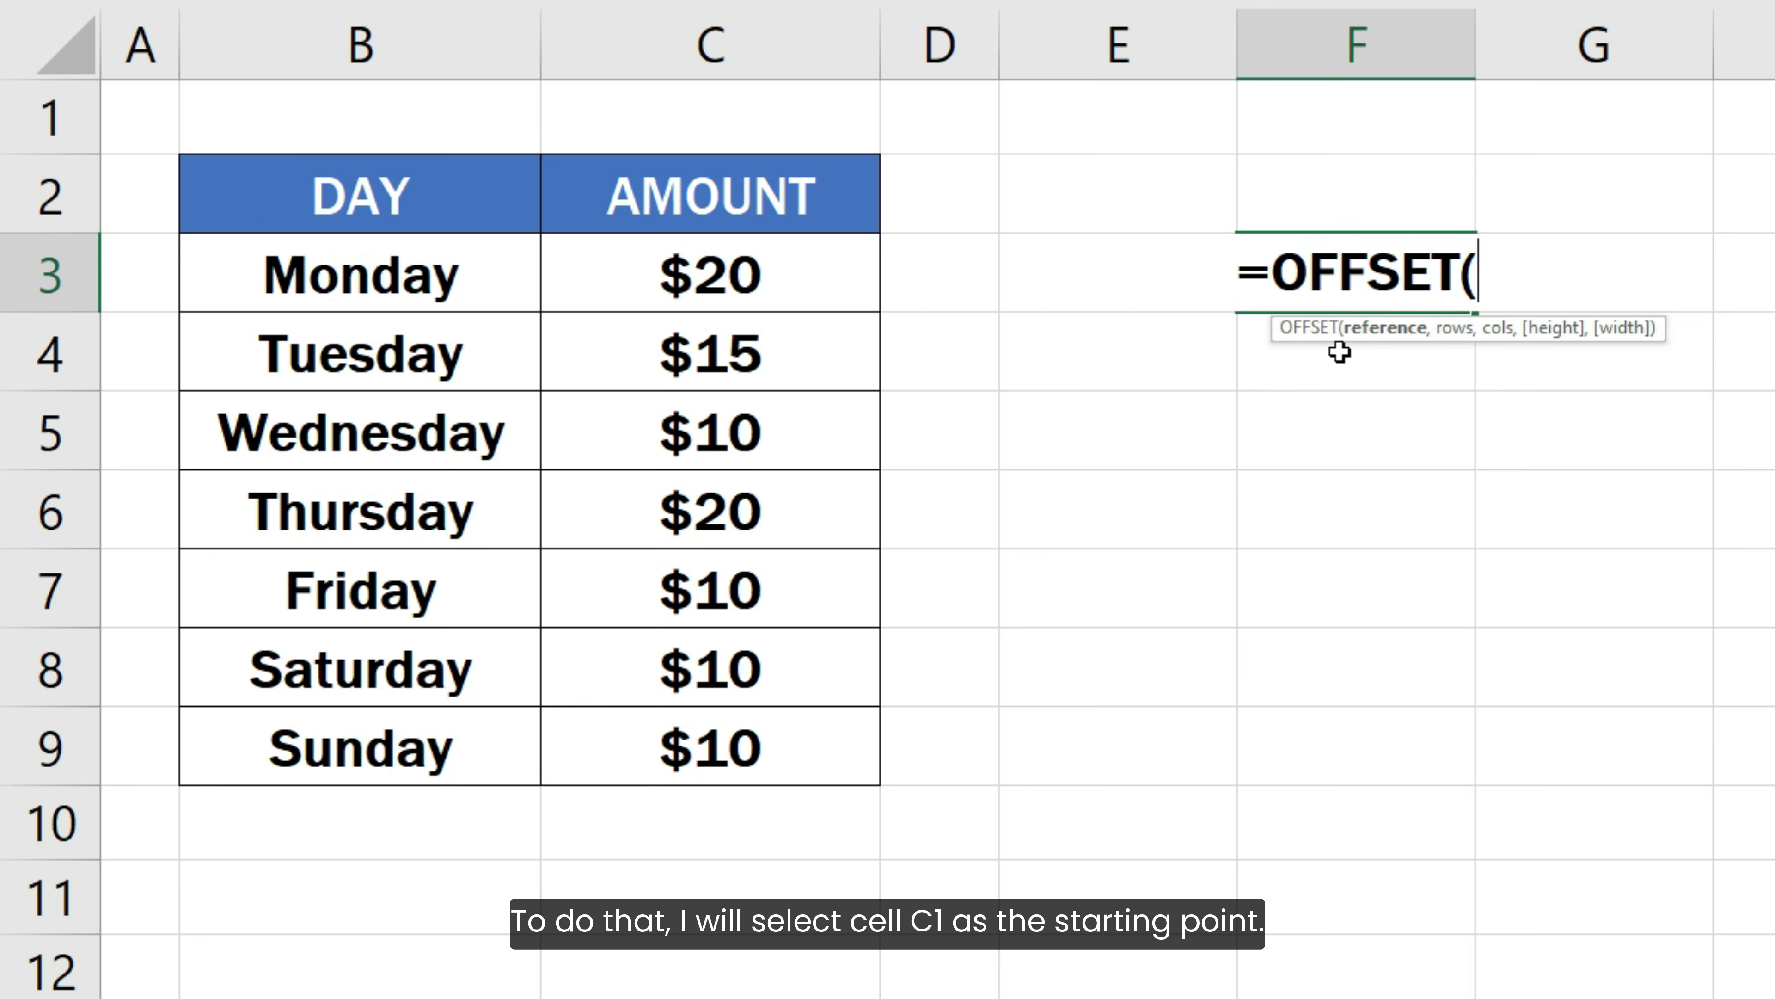
{"action": "left_click", "coordinate": [805, 114]}
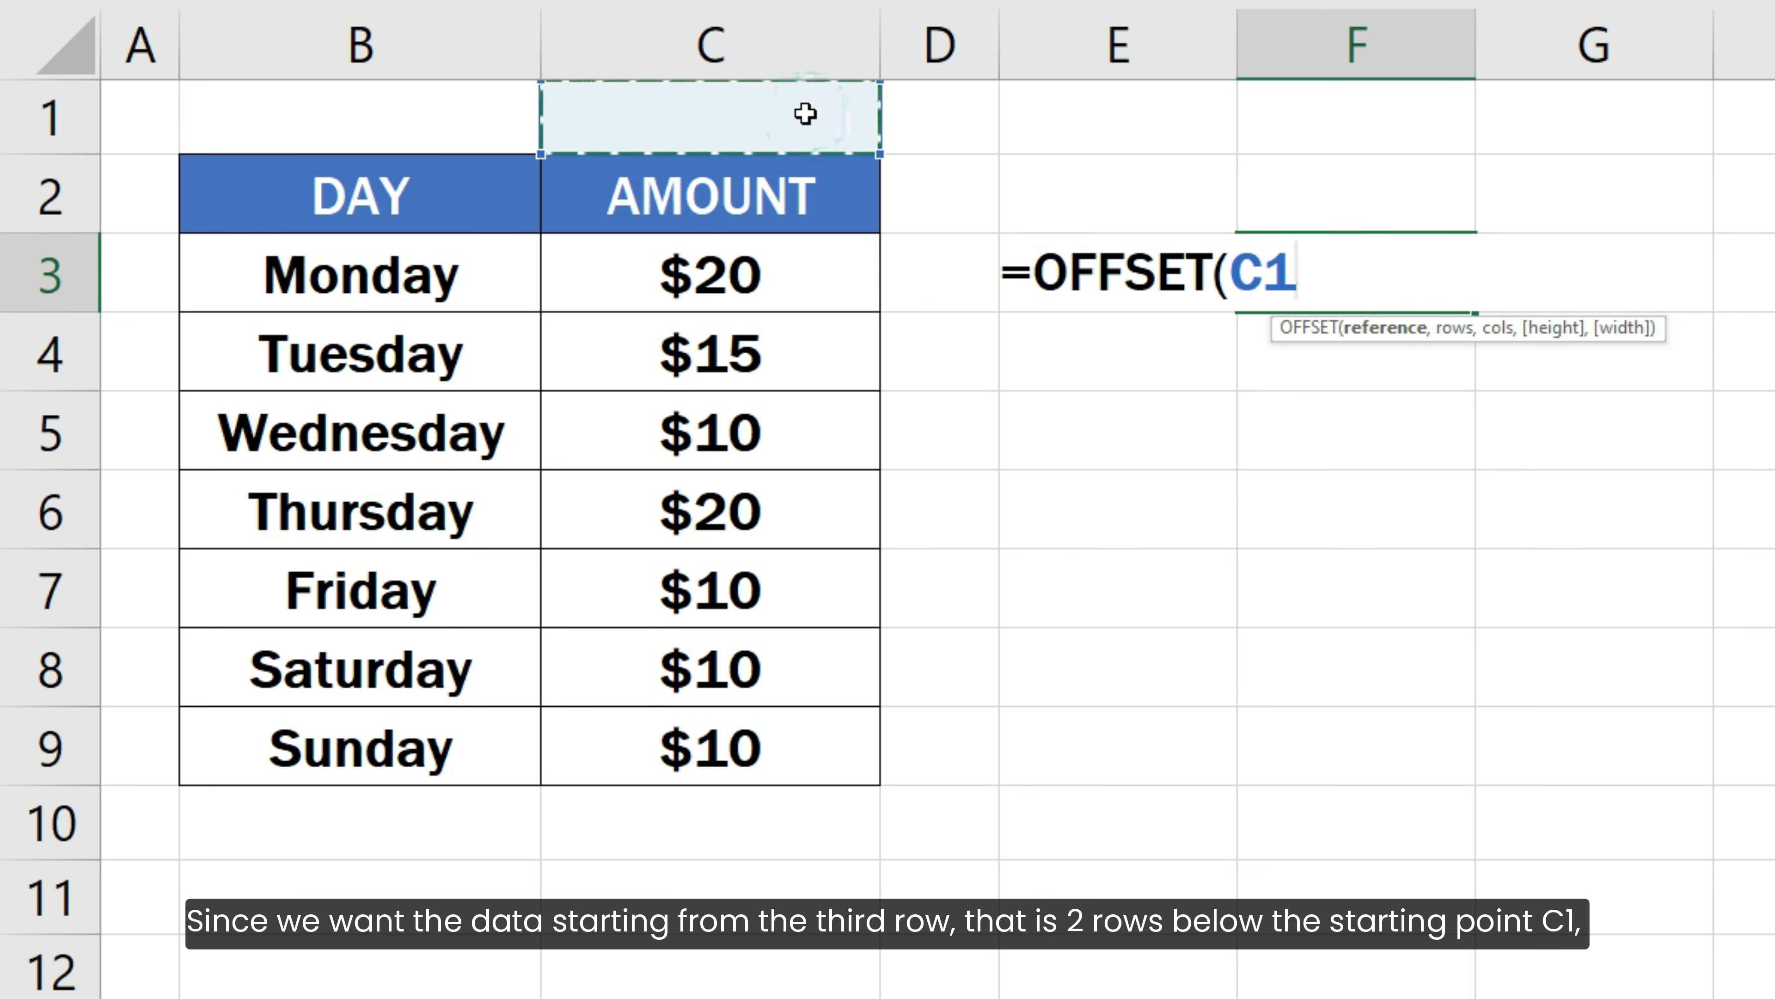
{"action": "type", "text": ", "}
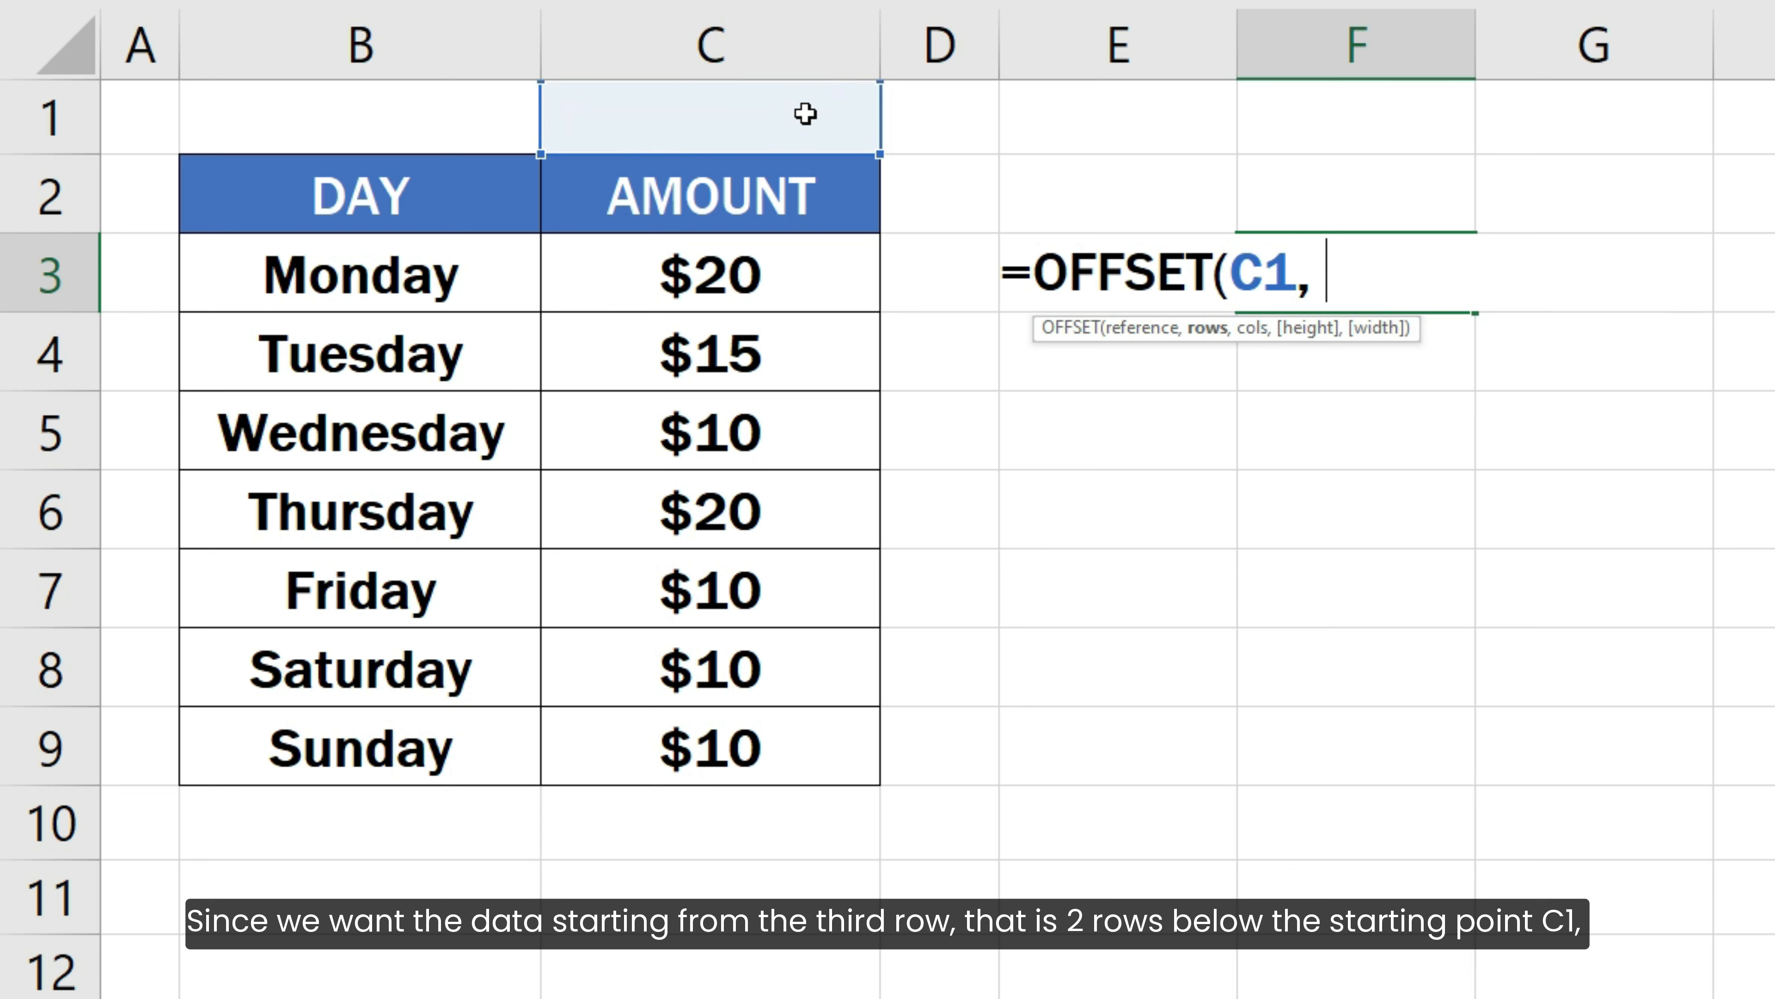
{"action": "type", "text": "2"}
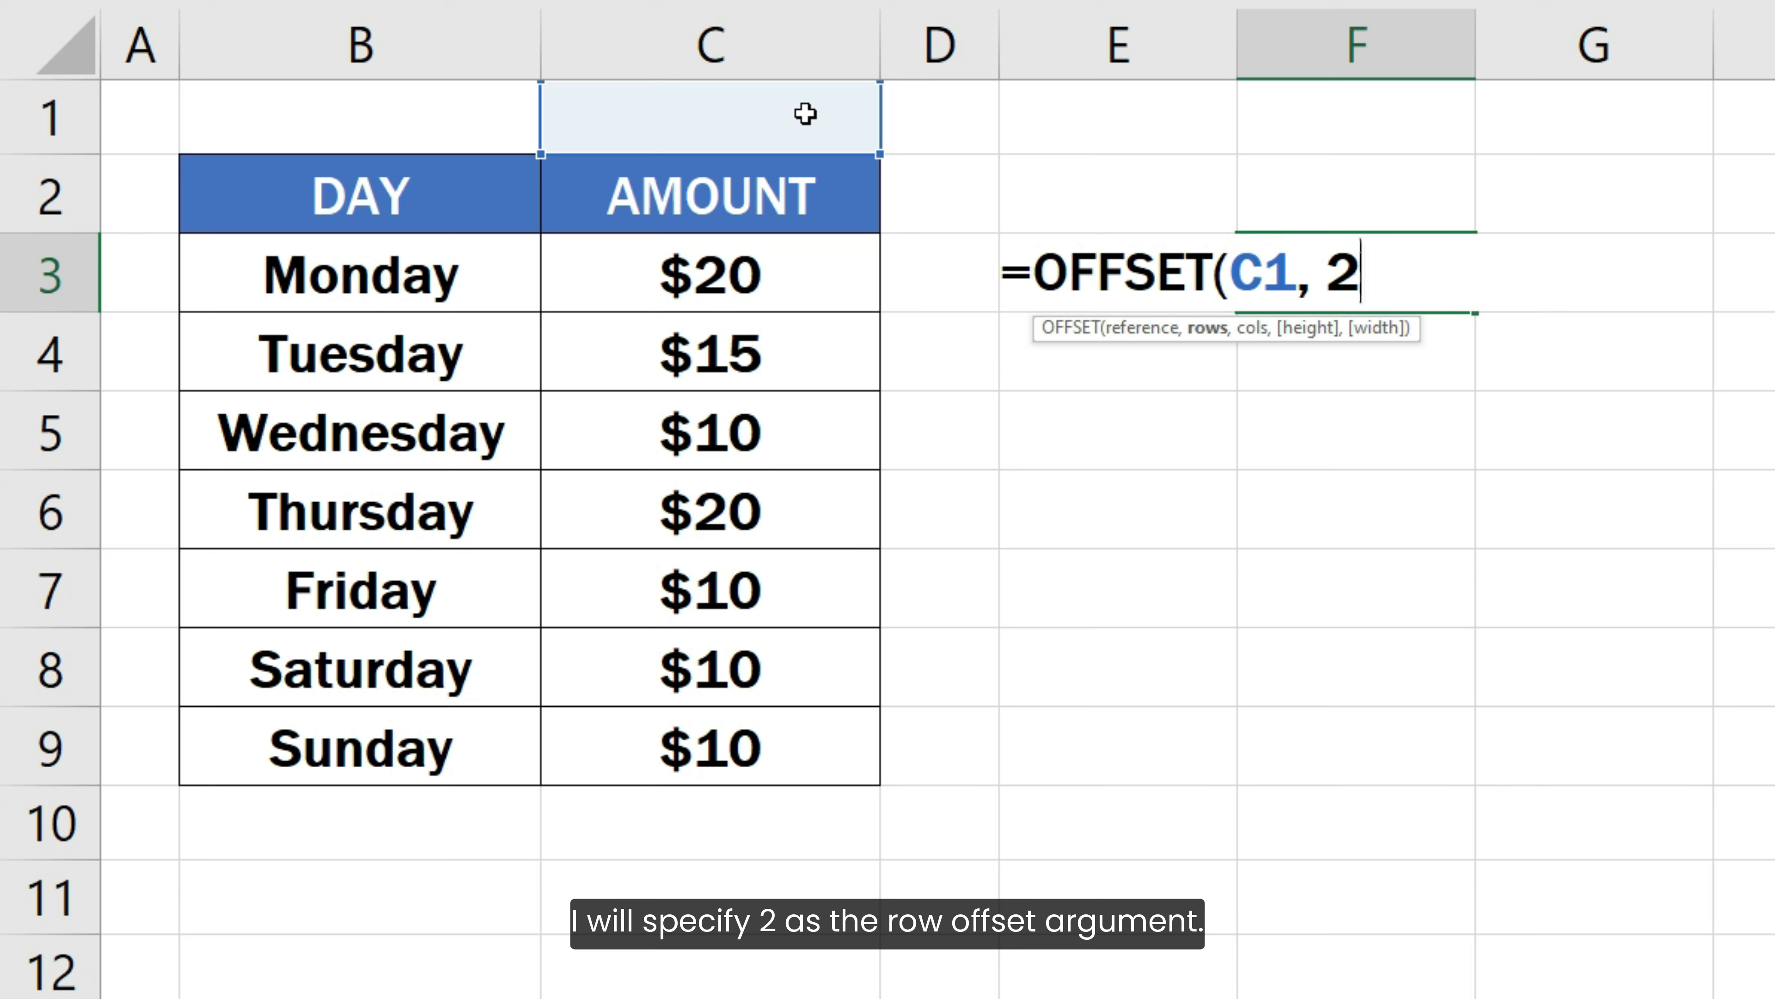
{"action": "type", "text": ", "}
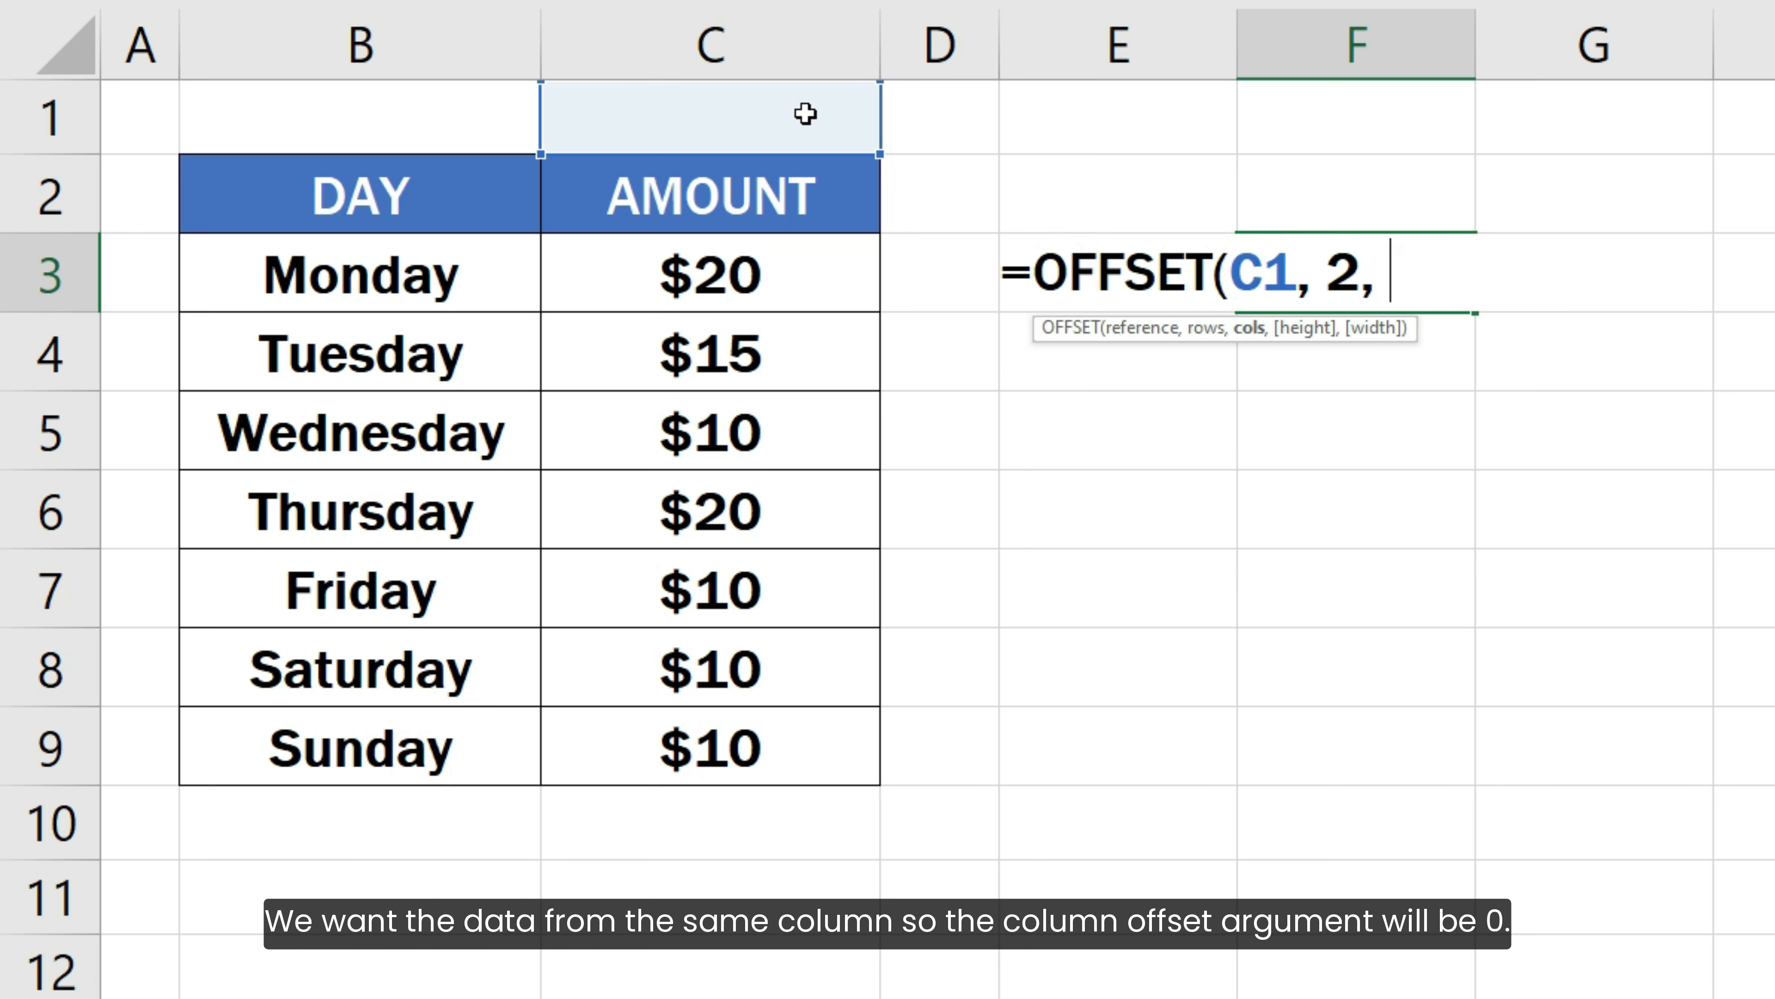
{"action": "type", "text": "0,"}
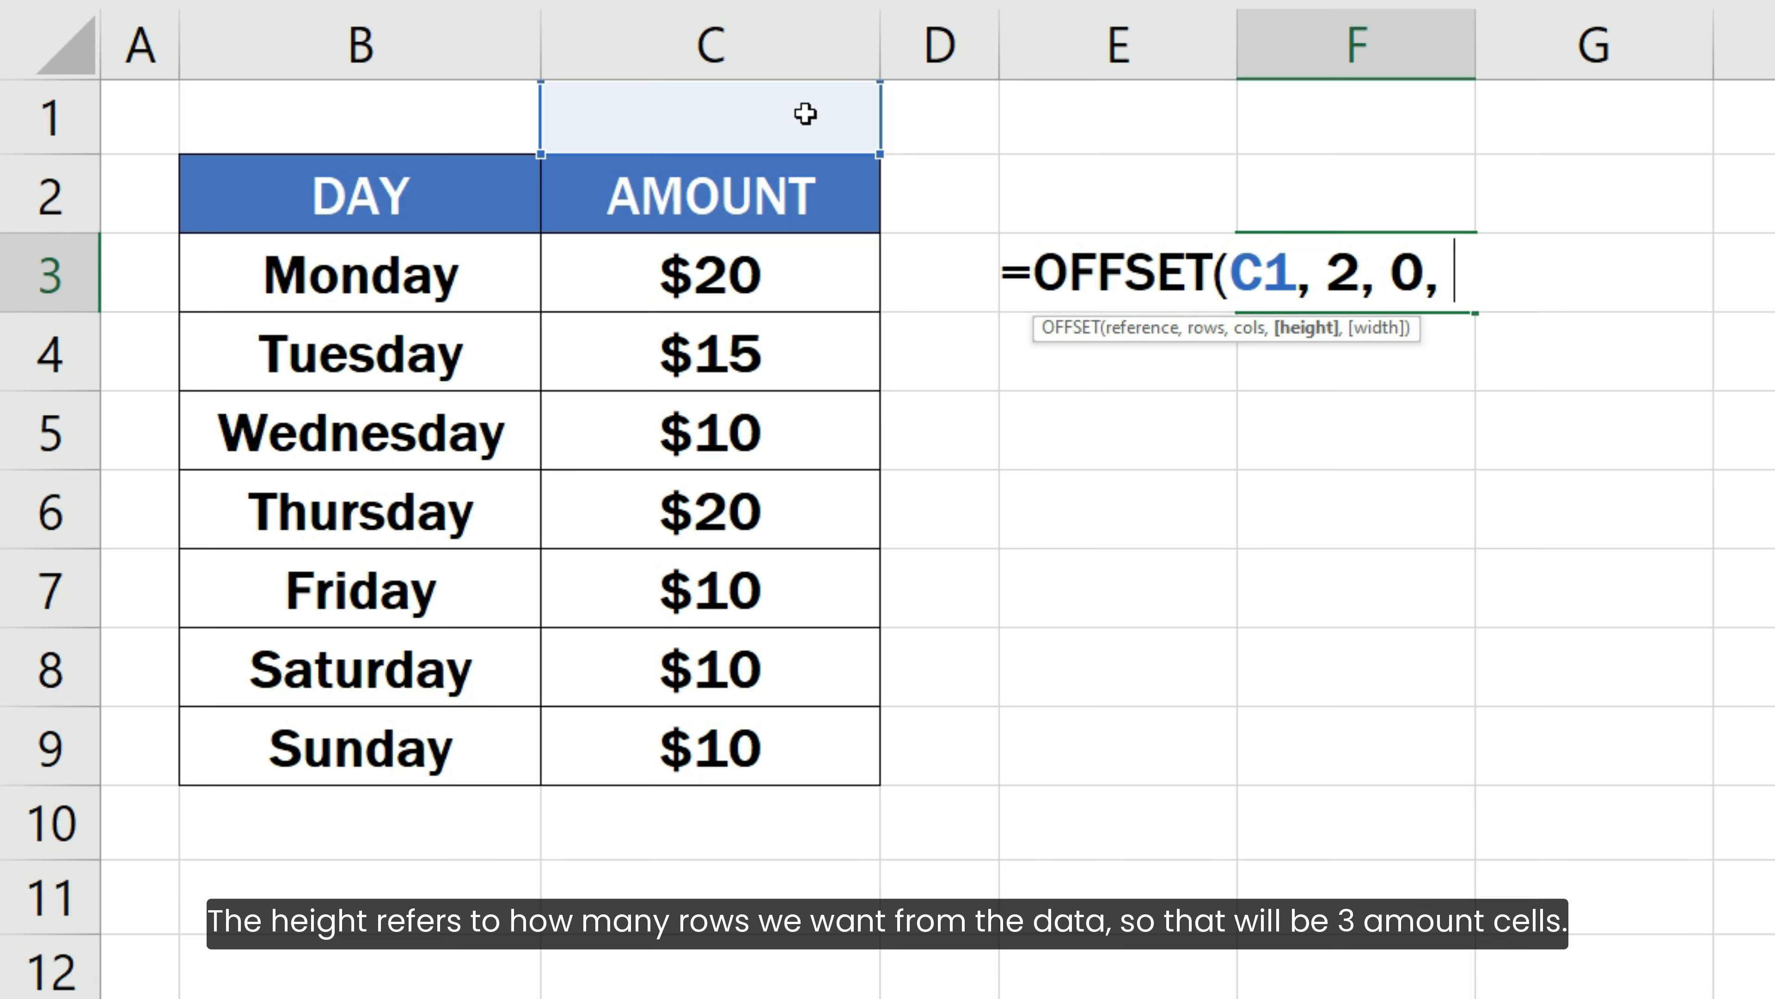
{"action": "type", "text": "3"}
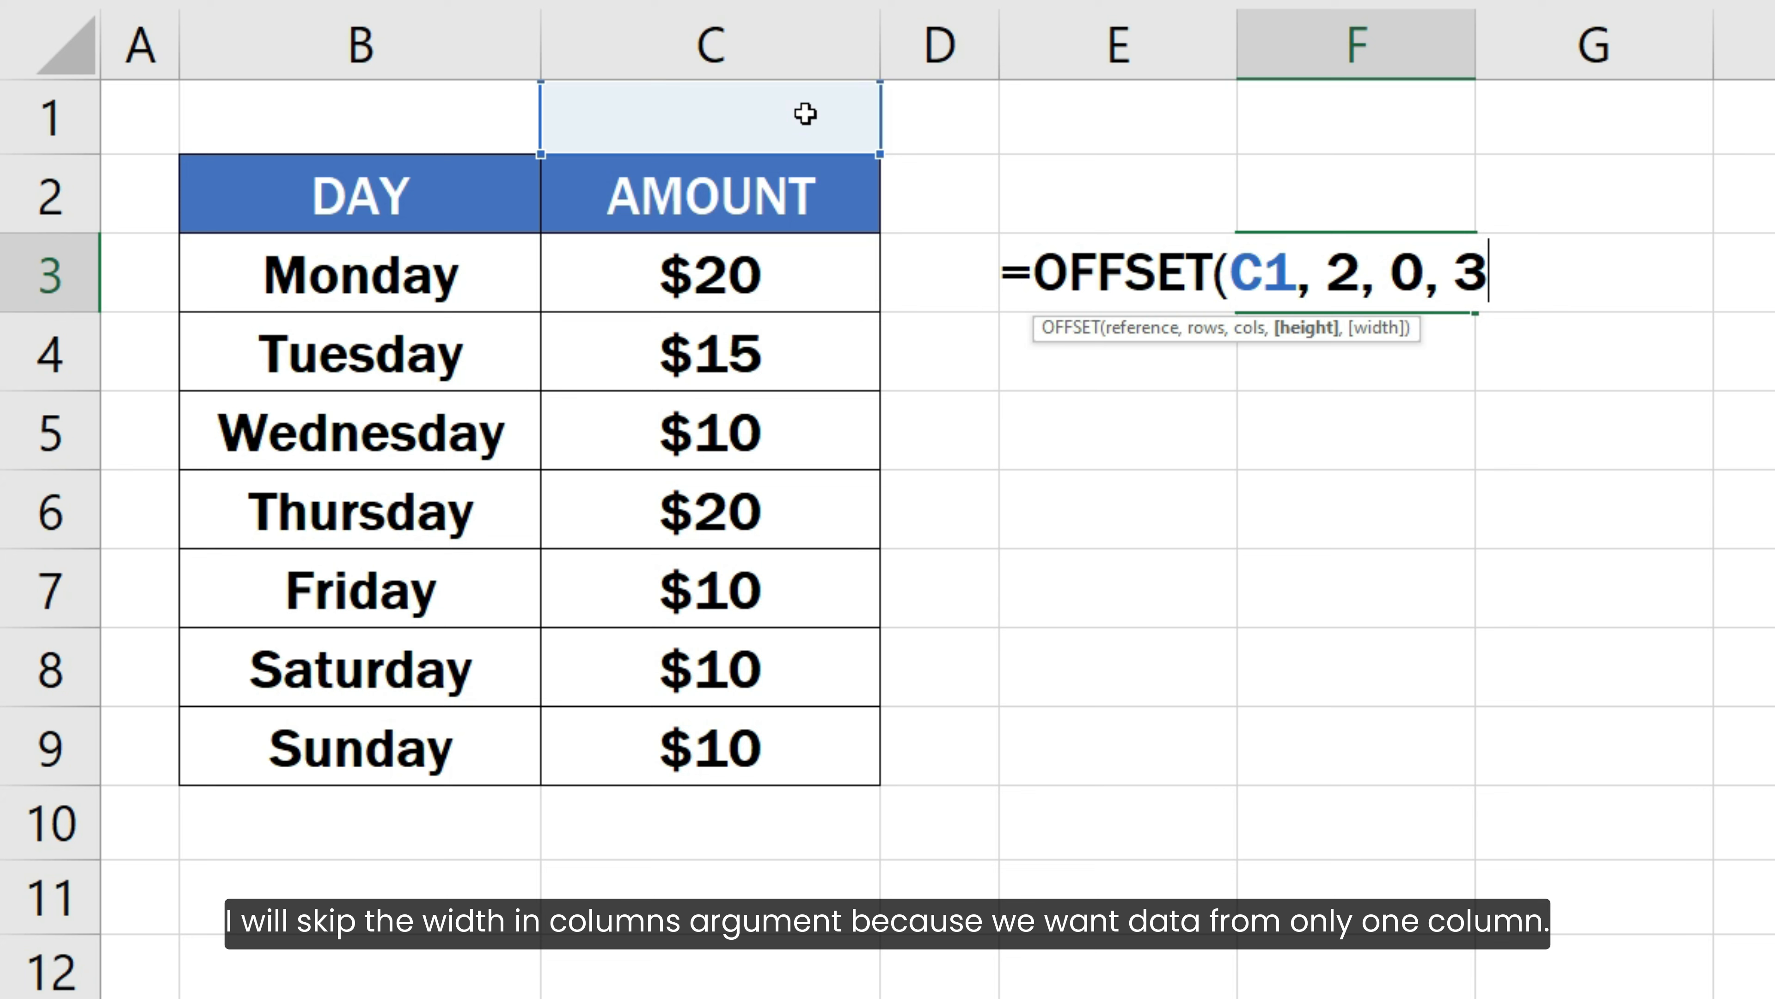
{"action": "type", "text": ")"}
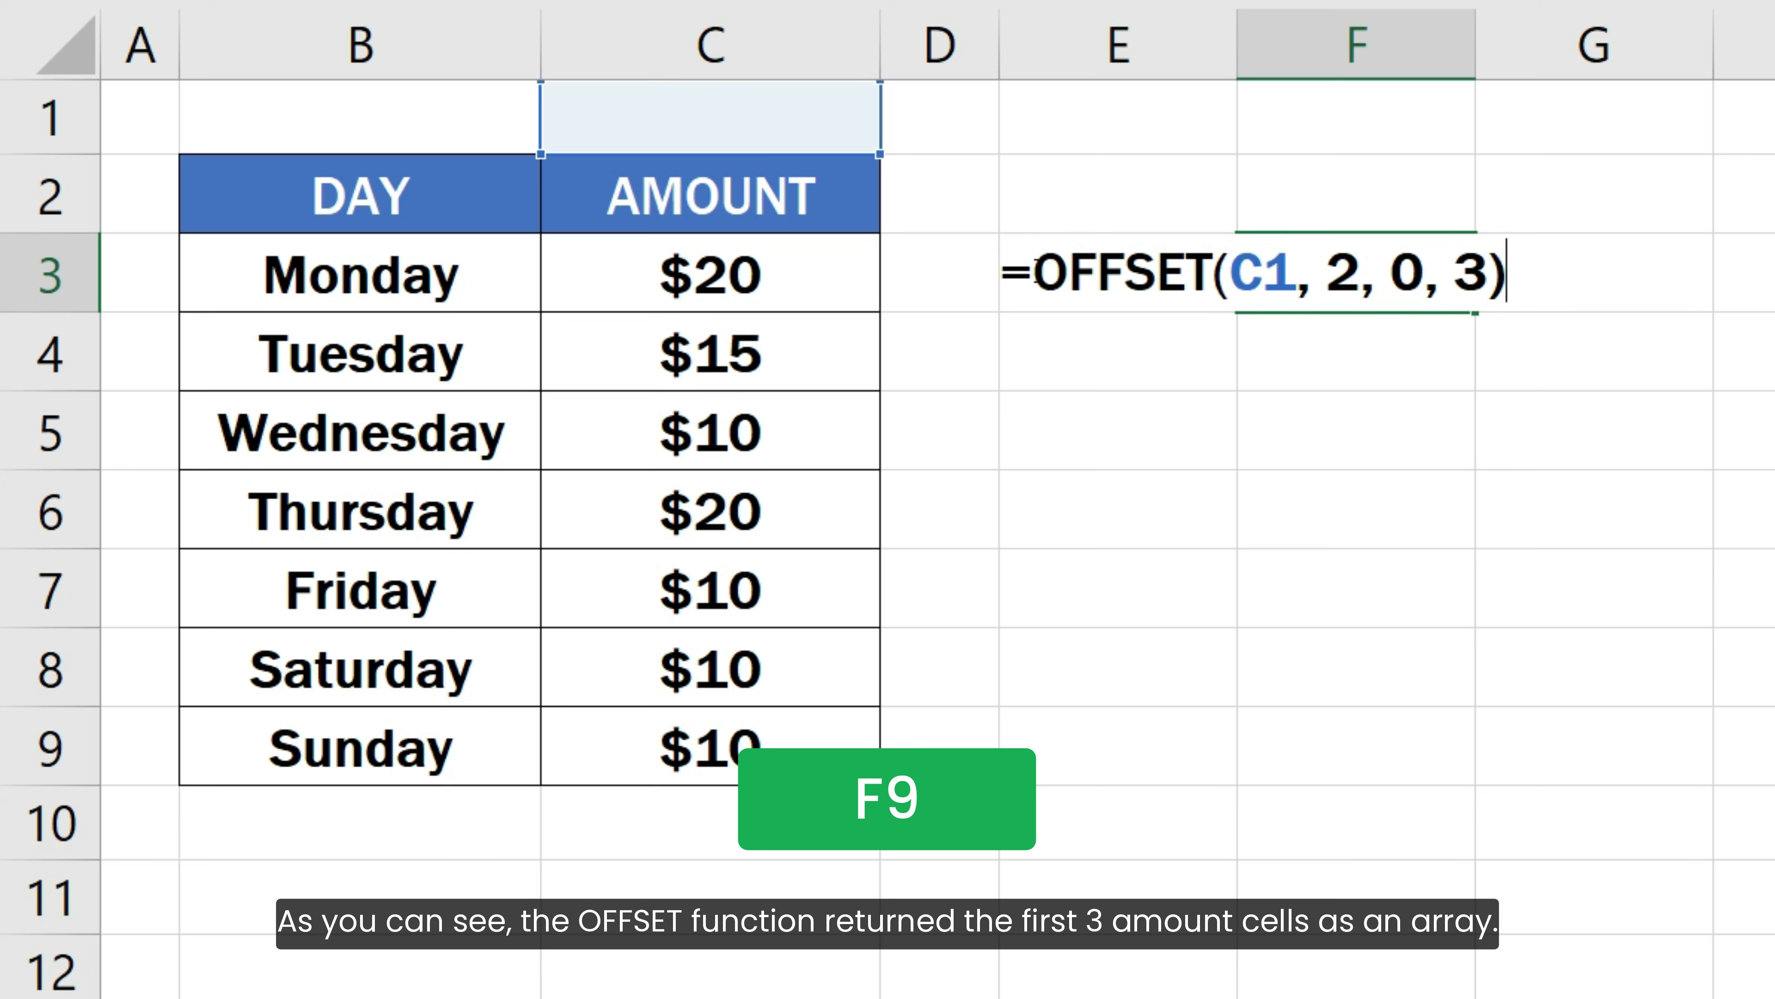
- Evaluate the OFFSET expression in F3 in place to inspect its array, and undo the evaluation
{"action": "left_click_drag", "start_coordinate": [1033, 272], "coordinate": [1534, 277]}
{"action": "key", "text": "F9"}
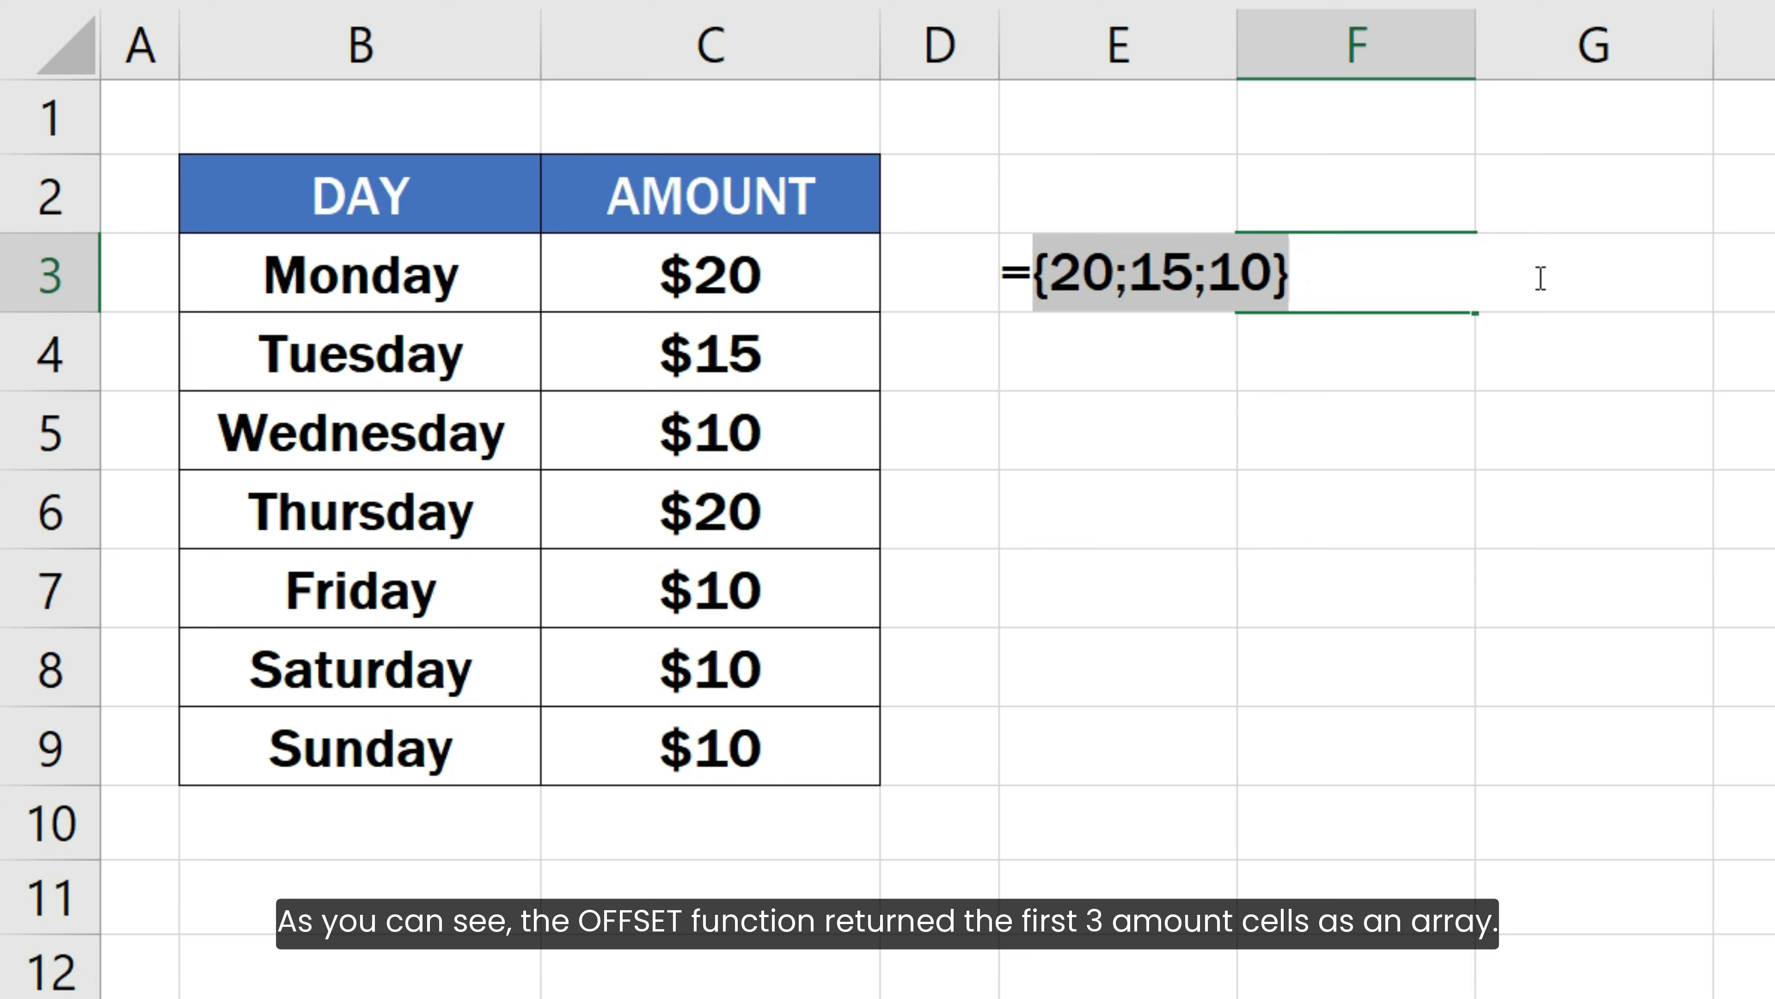
{"action": "key", "text": "ctrl+z"}
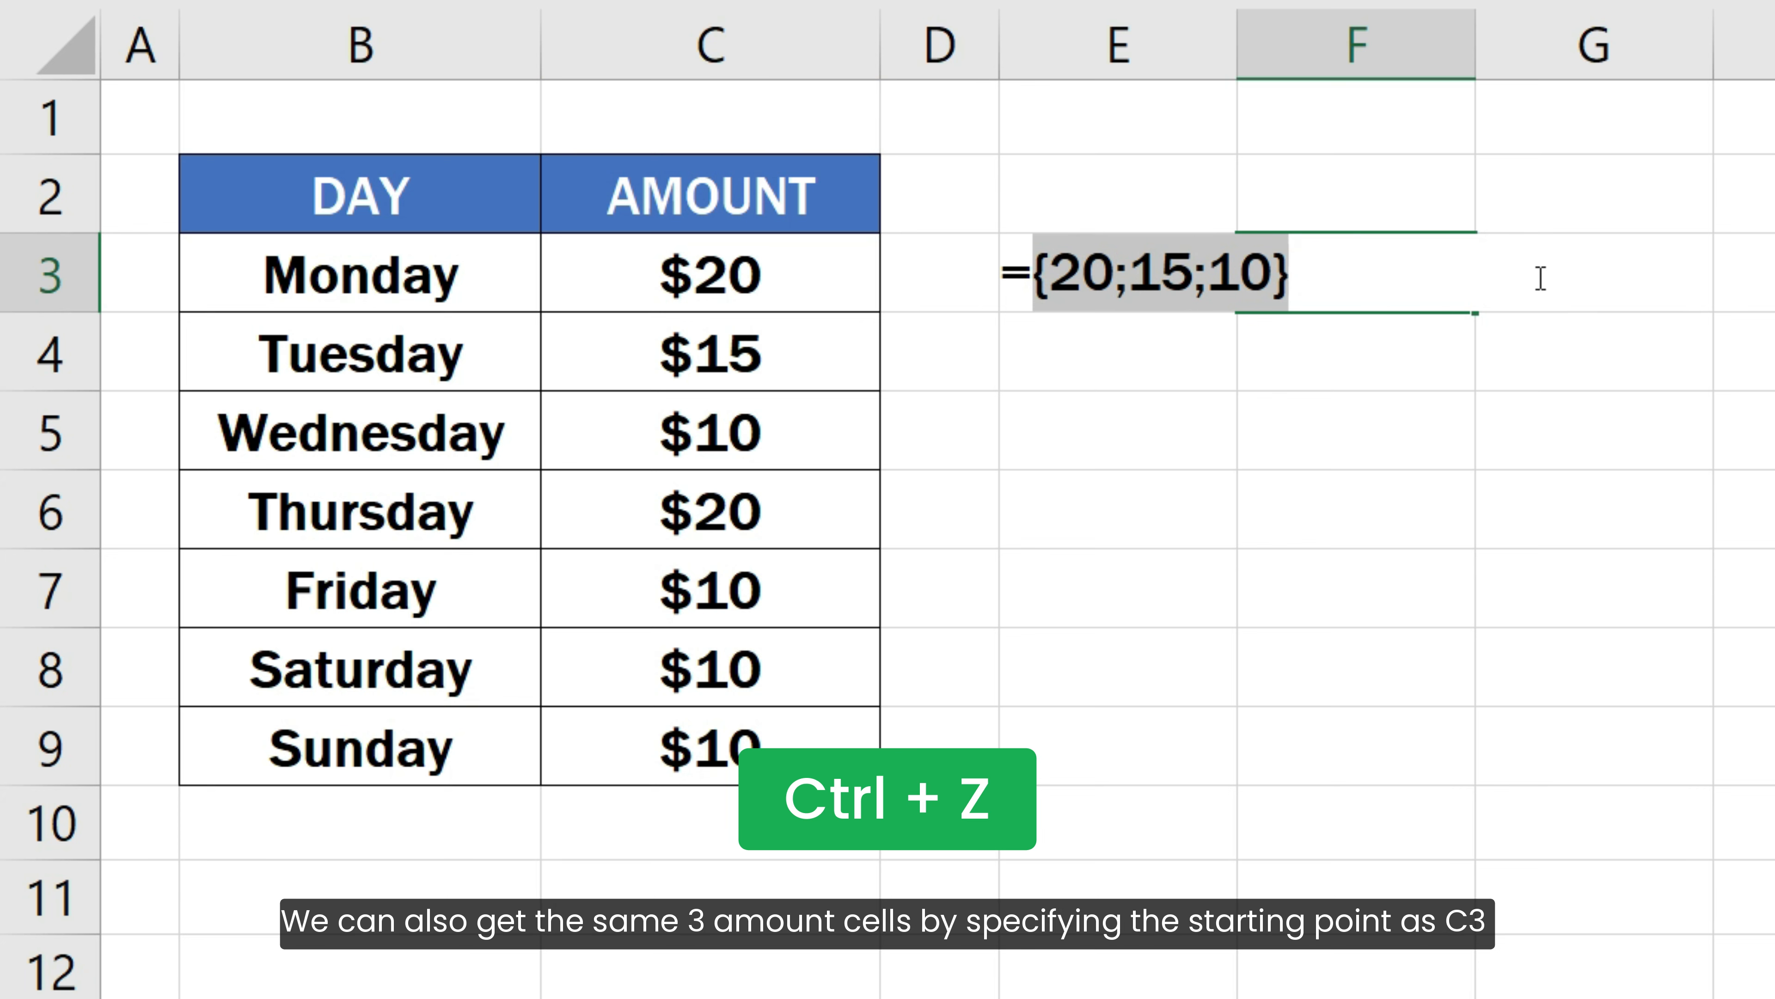
- Change the OFFSET reference in F3 to C3 and its row offset to 0, and evaluate the expression in place
{"action": "left_click", "coordinate": [1265, 274]}
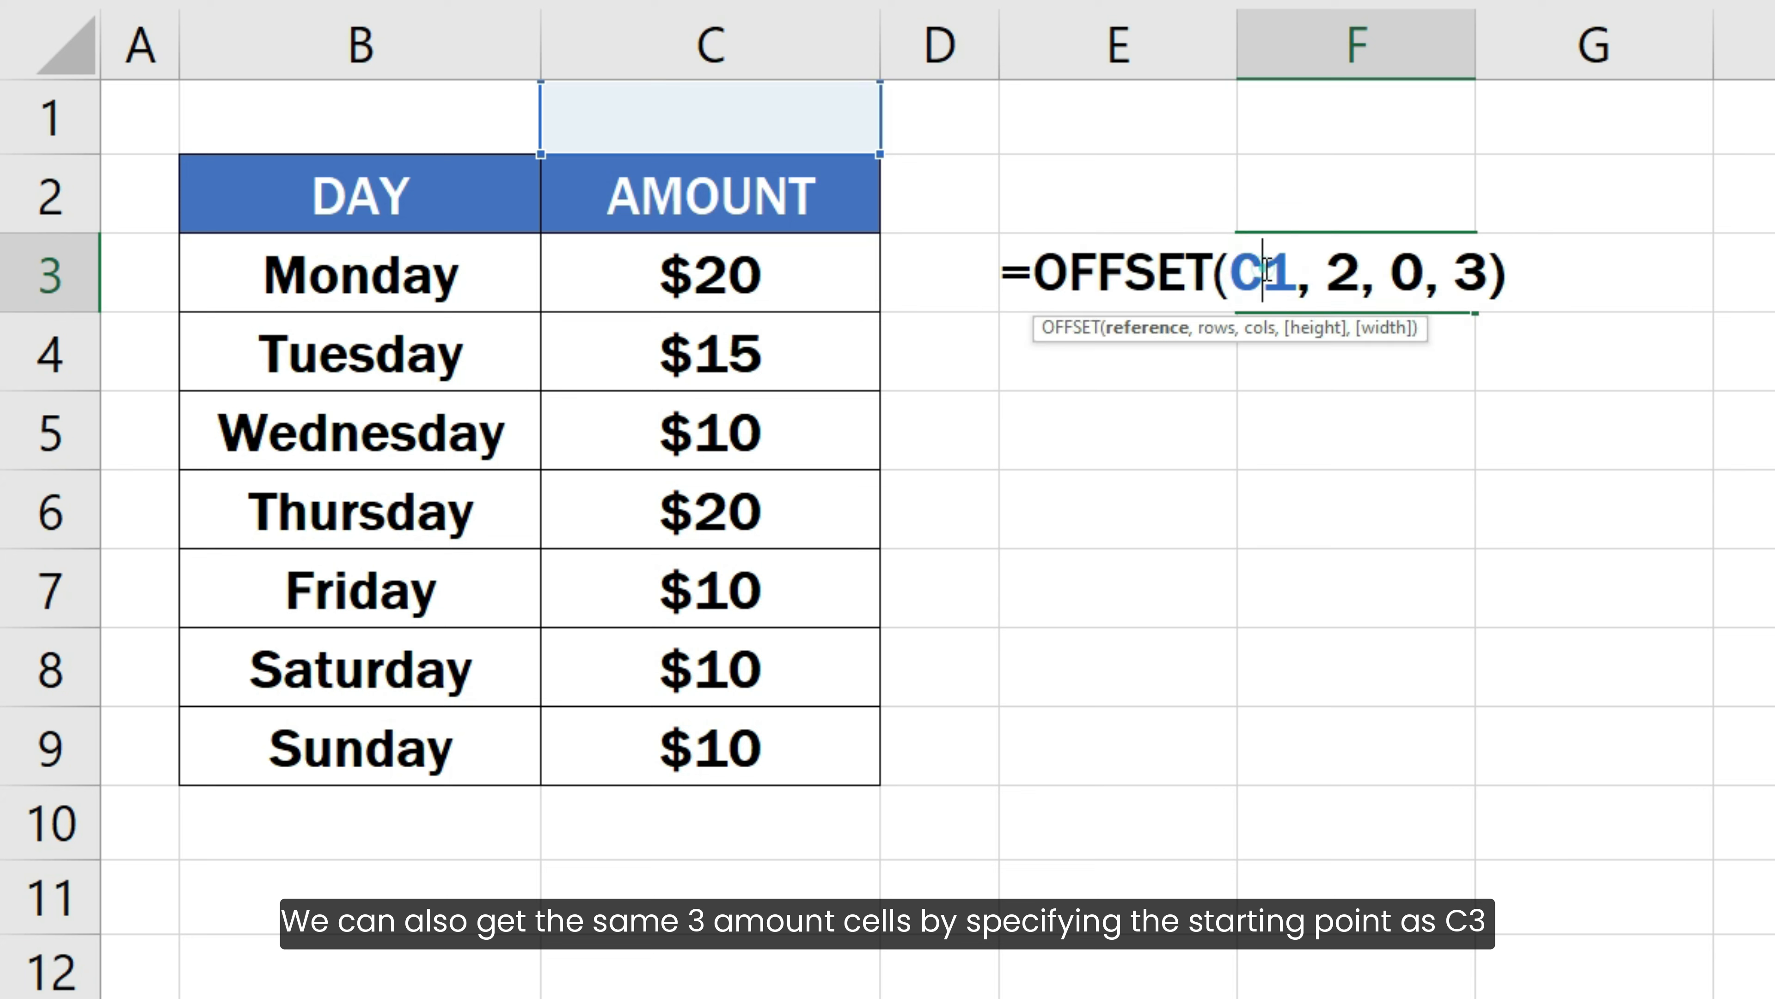
{"action": "double_click", "coordinate": [1265, 274]}
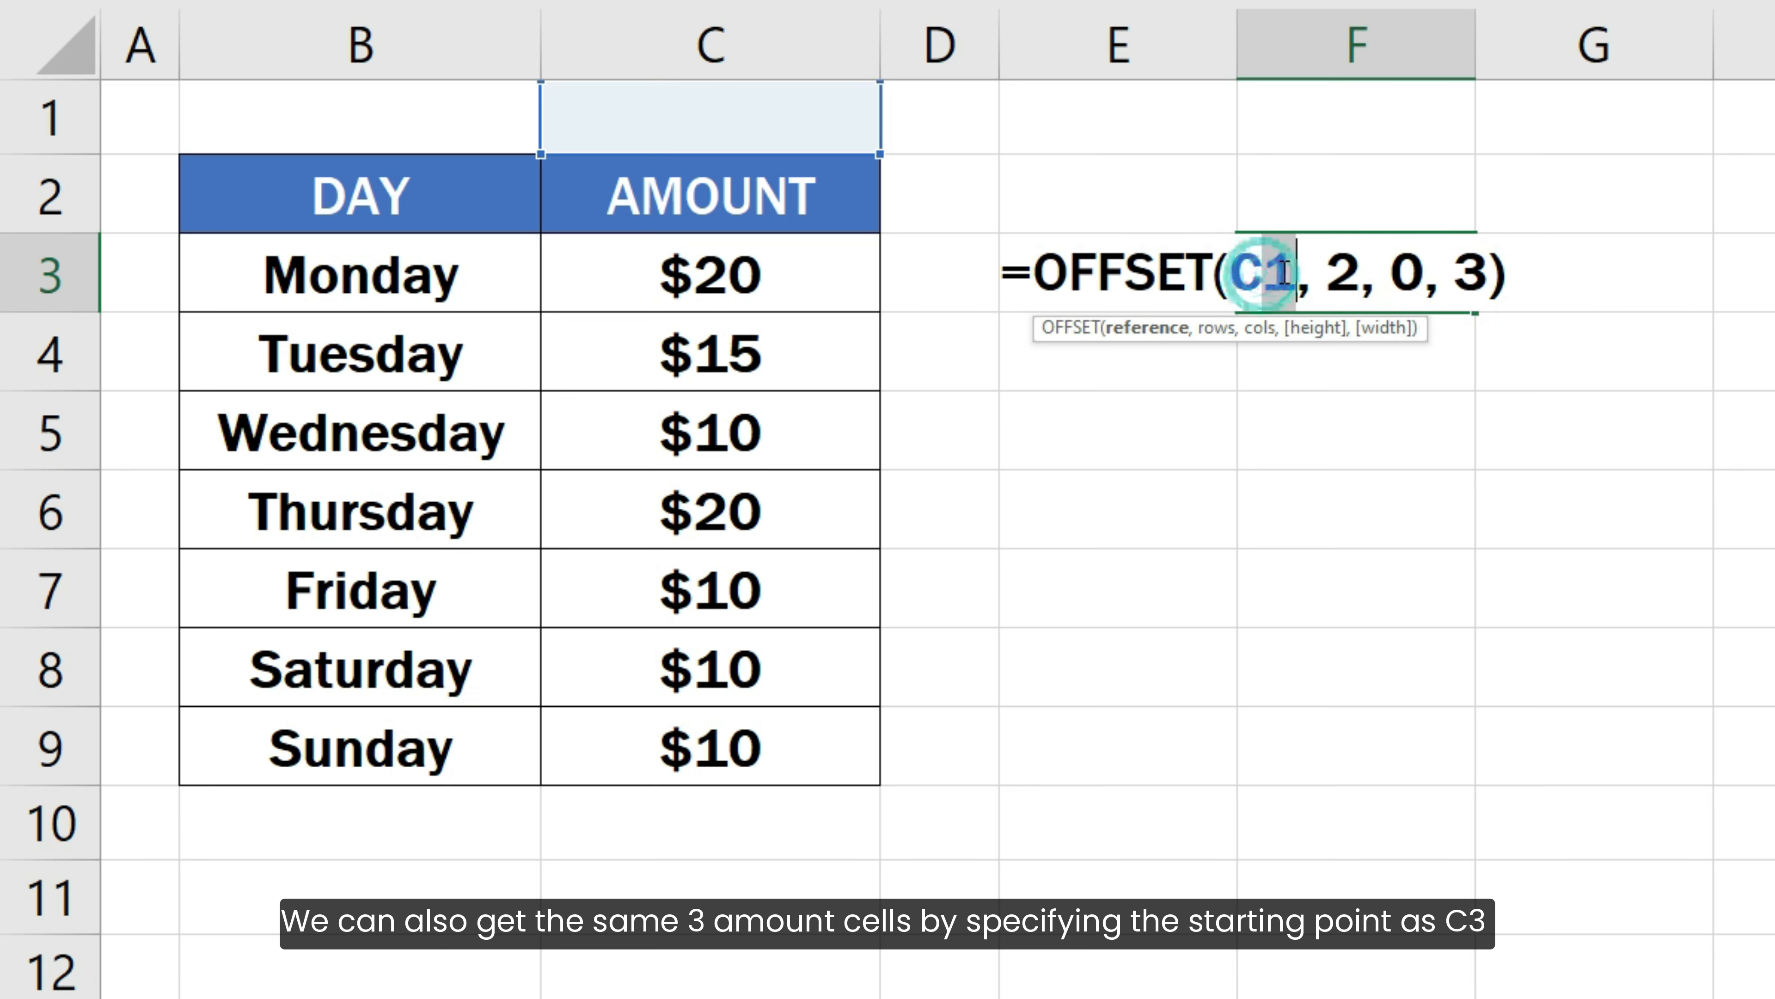
{"action": "type", "text": "C3"}
{"action": "double_click", "coordinate": [1337, 273]}
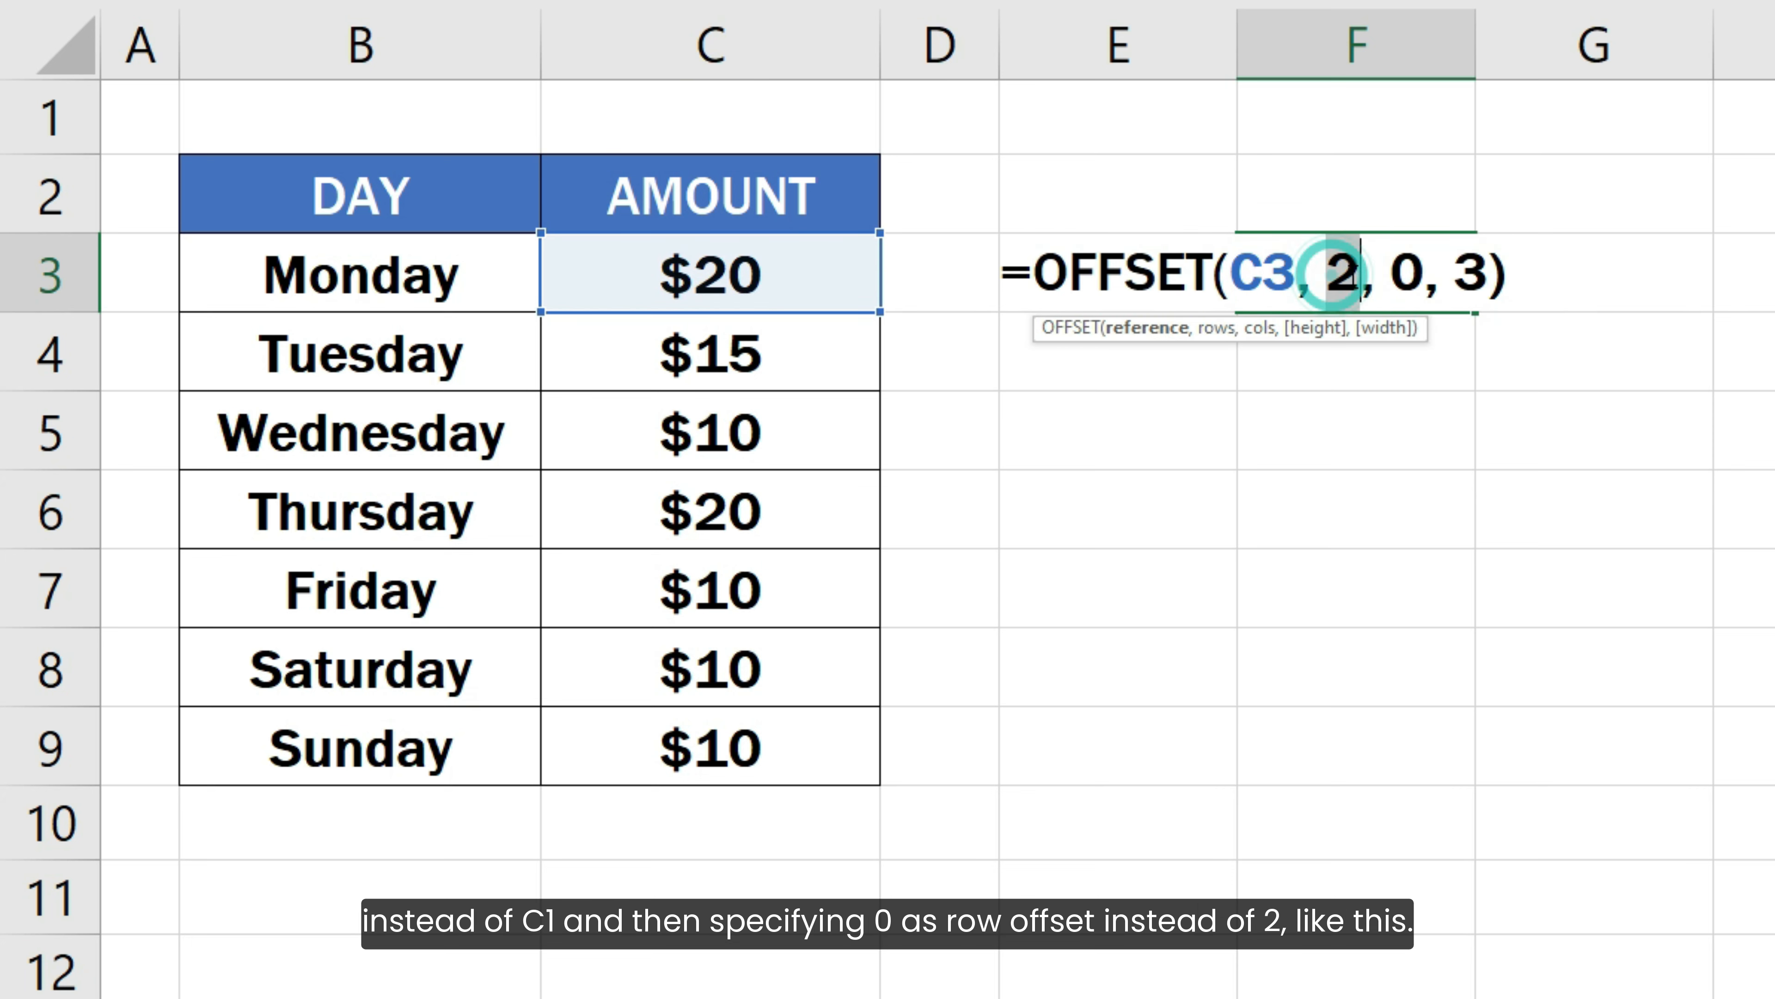
{"action": "type", "text": "0"}
{"action": "left_click_drag", "start_coordinate": [1525, 284], "coordinate": [1043, 276]}
{"action": "key", "text": "F9"}
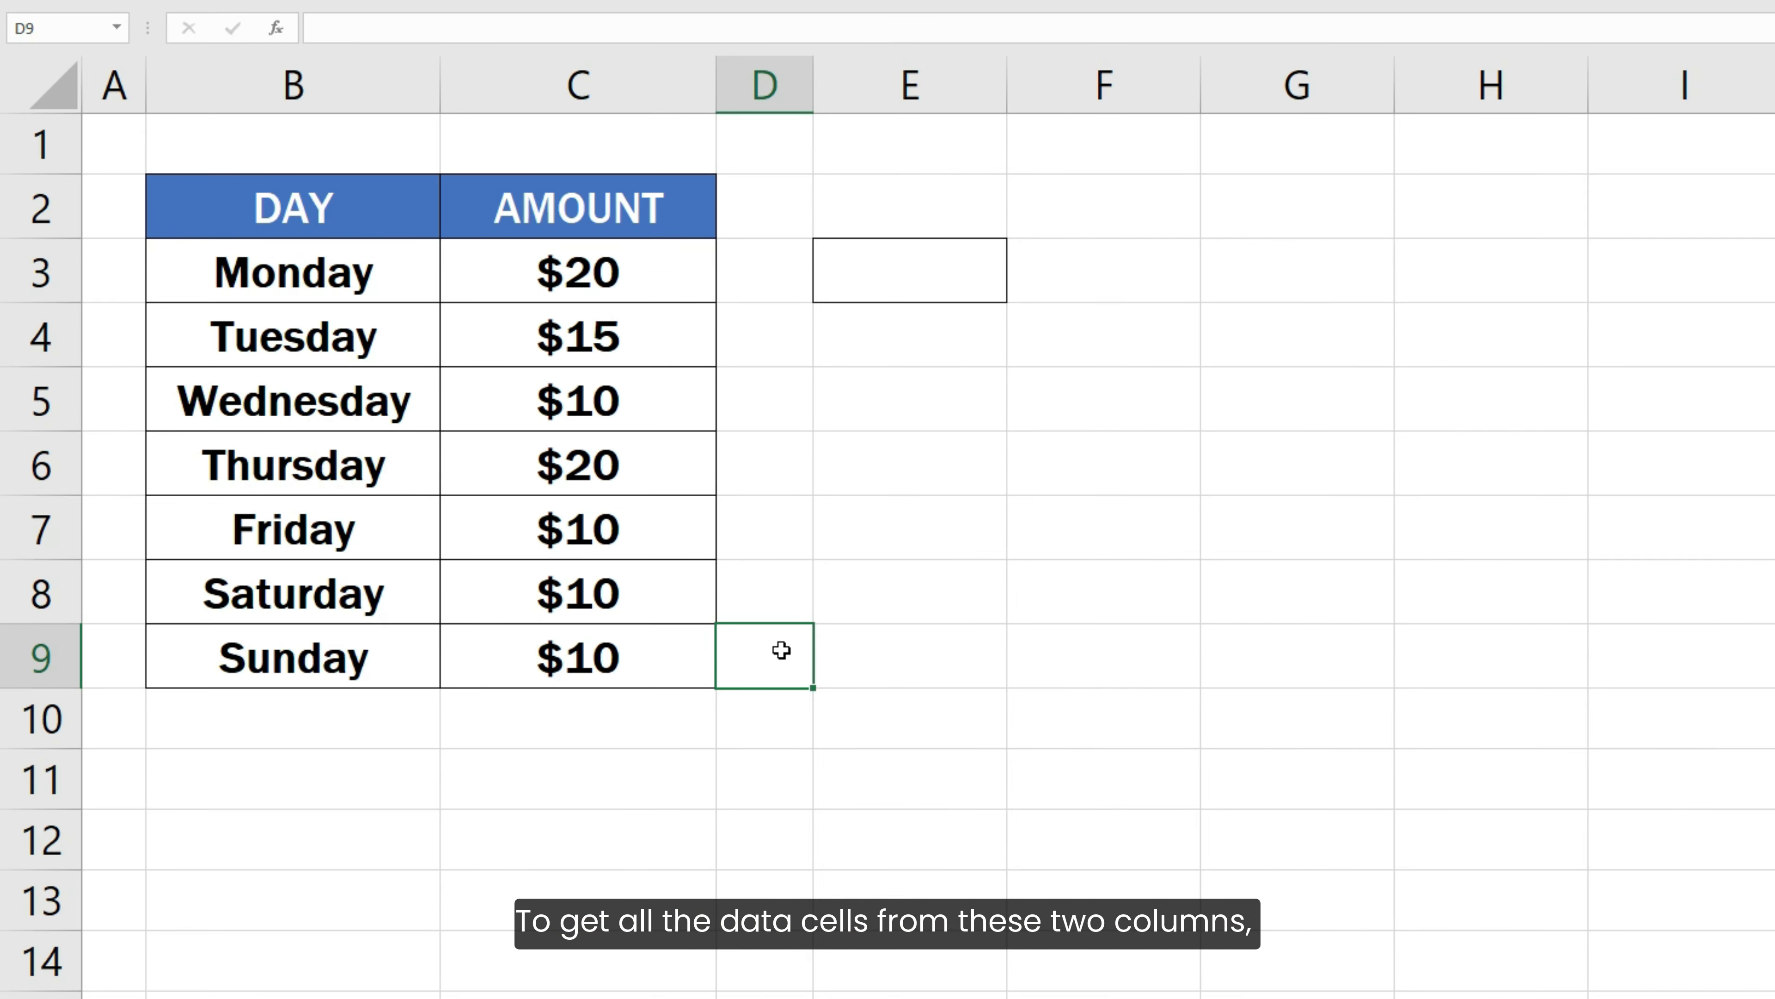
- Write =OFFSET(B3, 0, 0, 7, 2) in cell E3 to return all Day and Amount data, and evaluate the expression in place
{"action": "left_click_drag", "start_coordinate": [396, 278], "coordinate": [577, 641]}
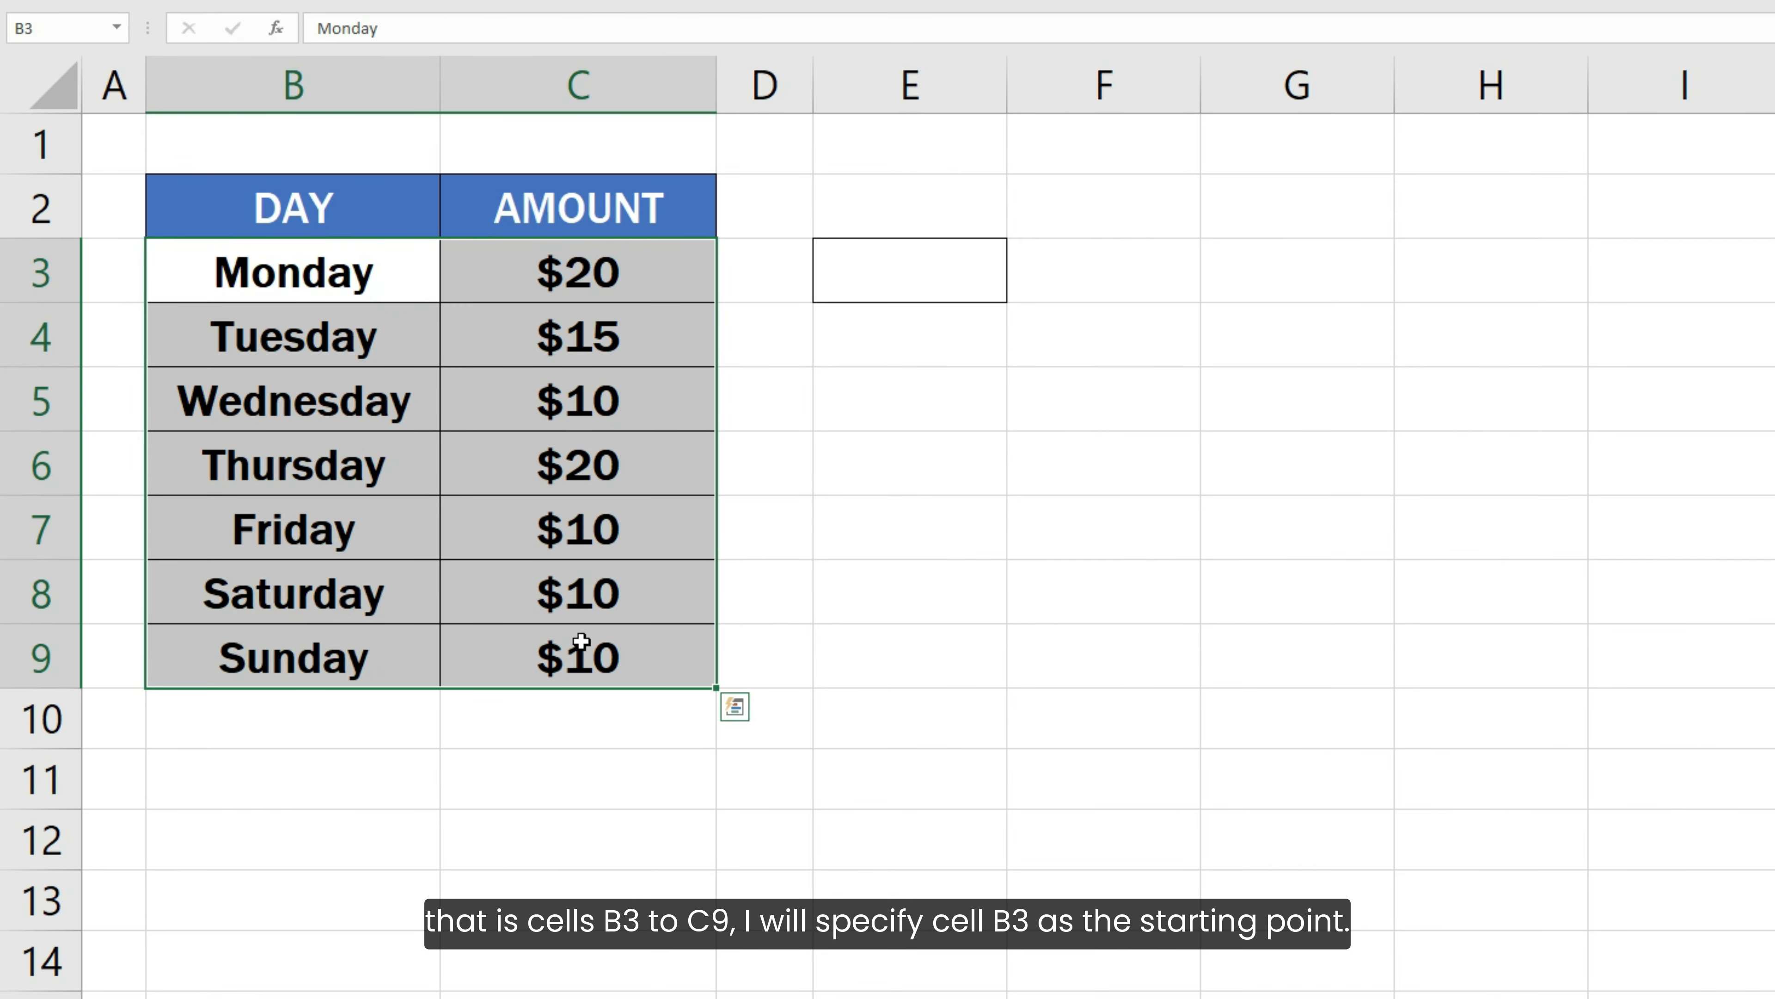
{"action": "double_click", "coordinate": [919, 272]}
{"action": "type", "text": "=O"}
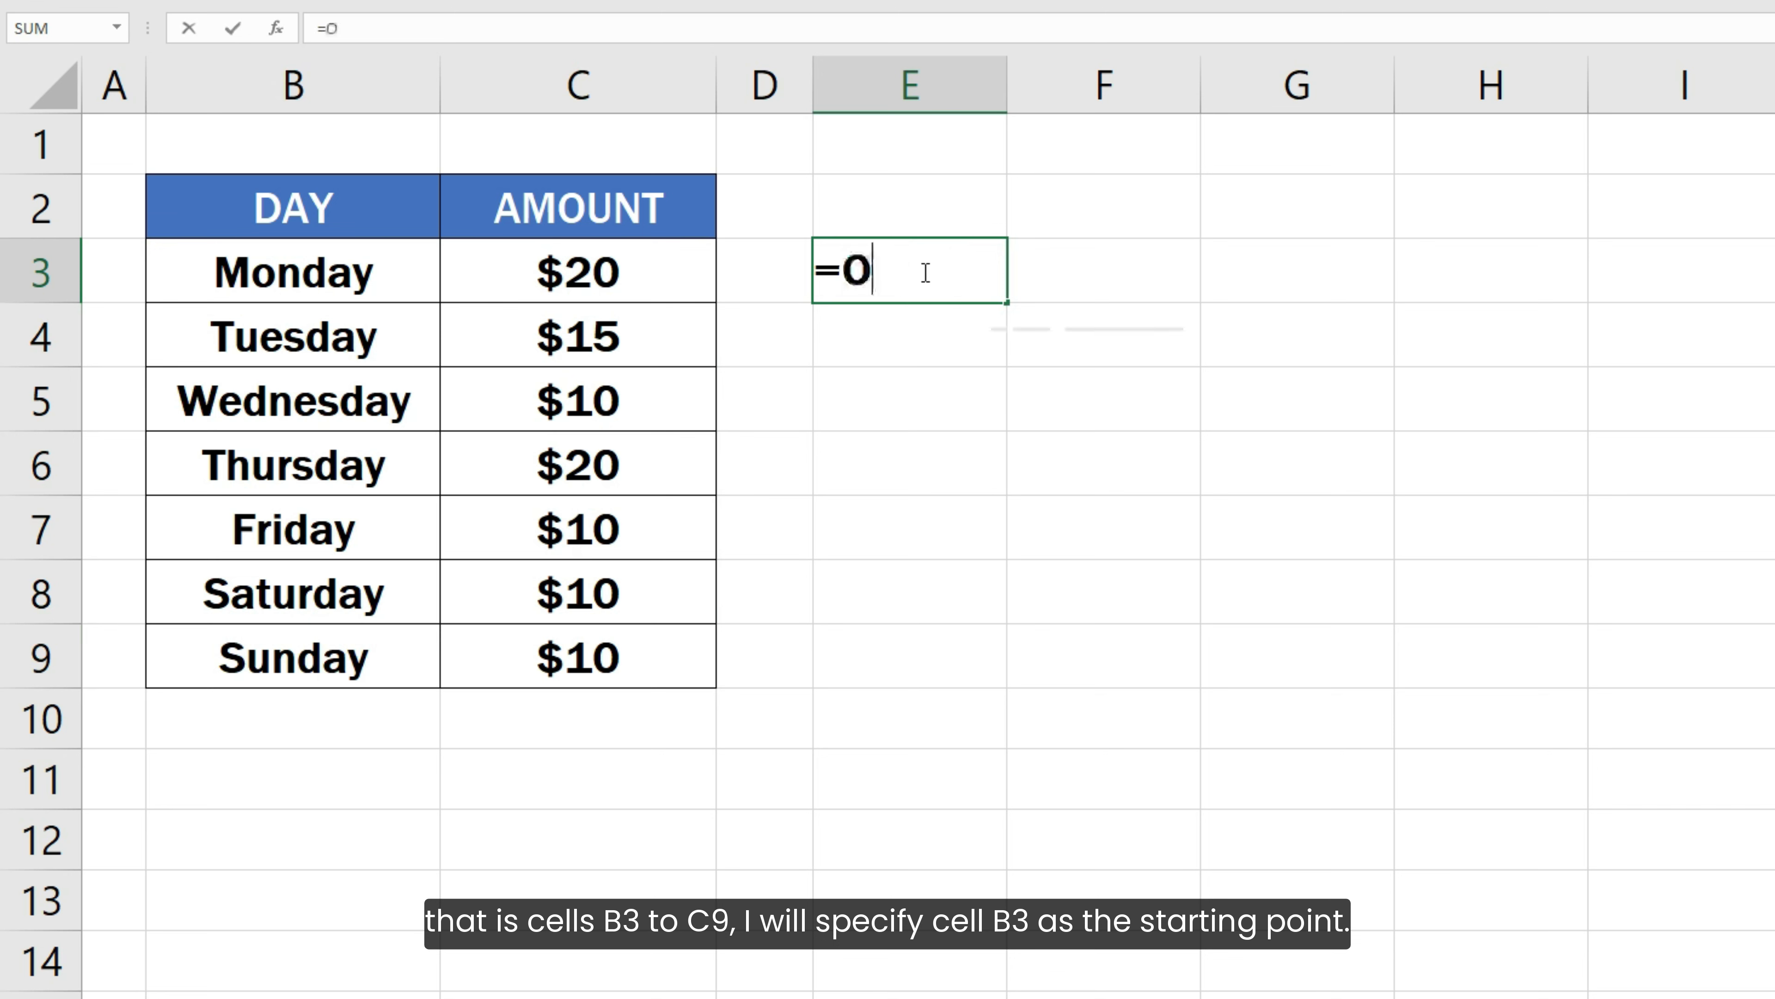
{"action": "type", "text": "FFSET("}
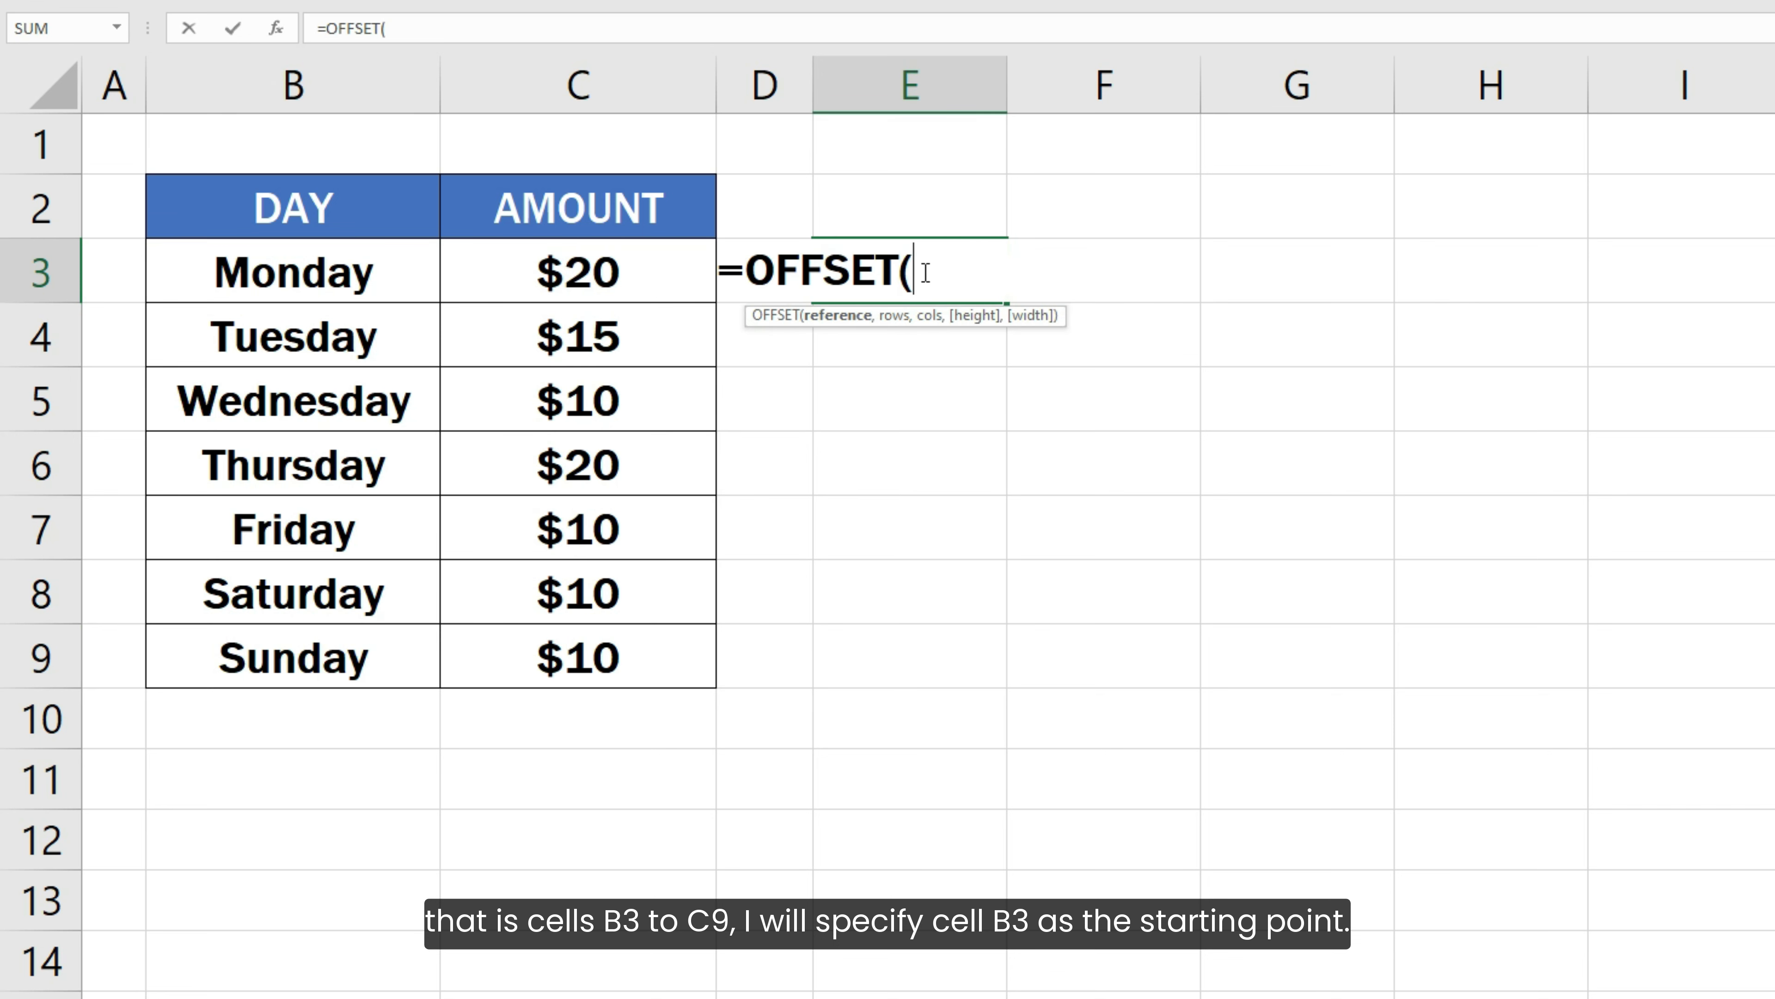
{"action": "left_click", "coordinate": [384, 262]}
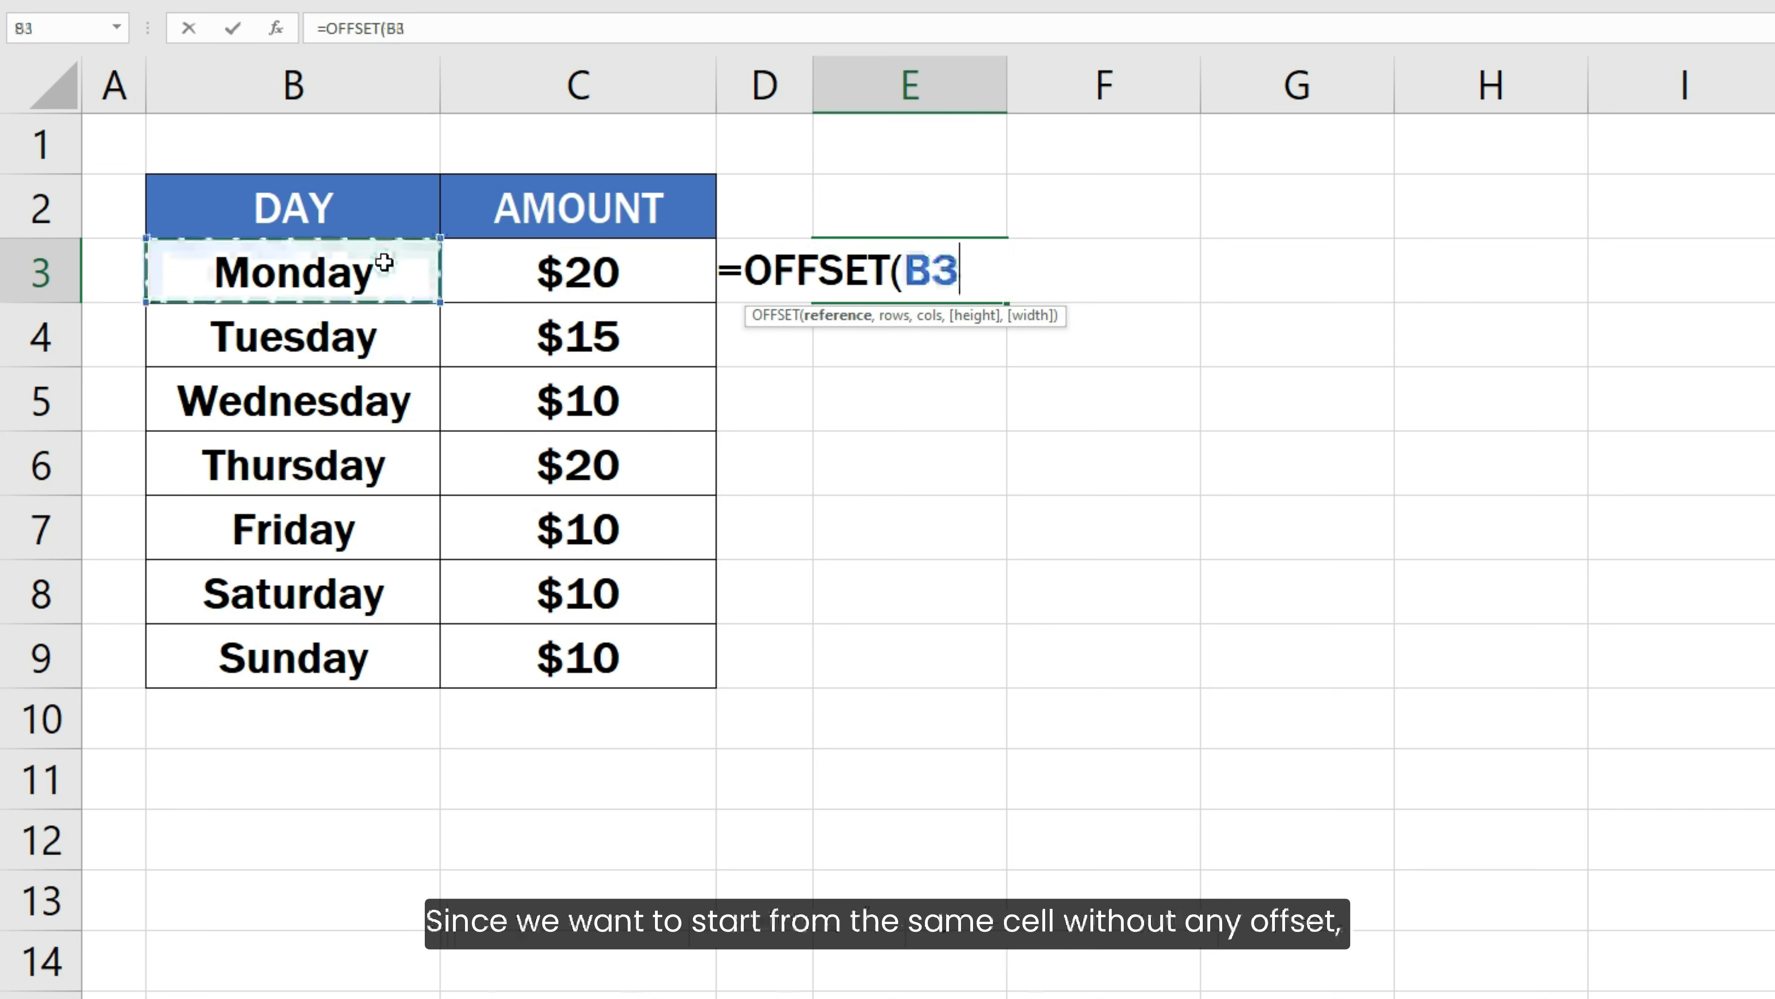
{"action": "type", "text": ", "}
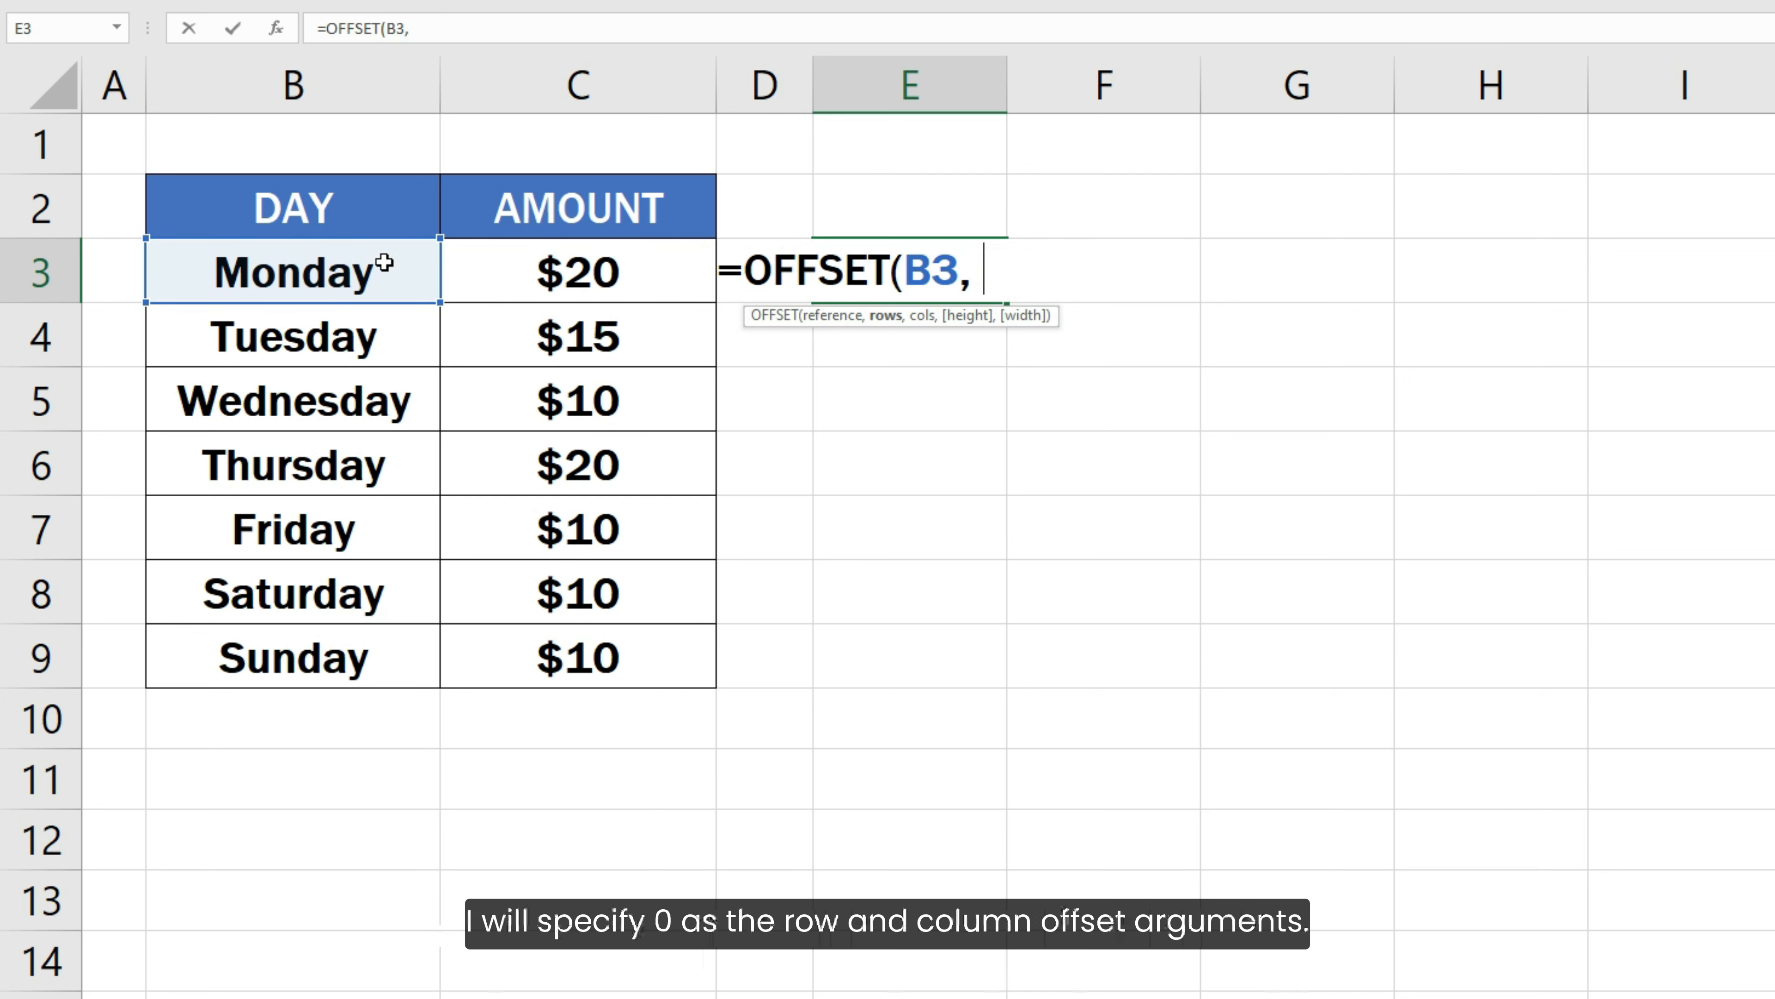
{"action": "type", "text": "0, 0"}
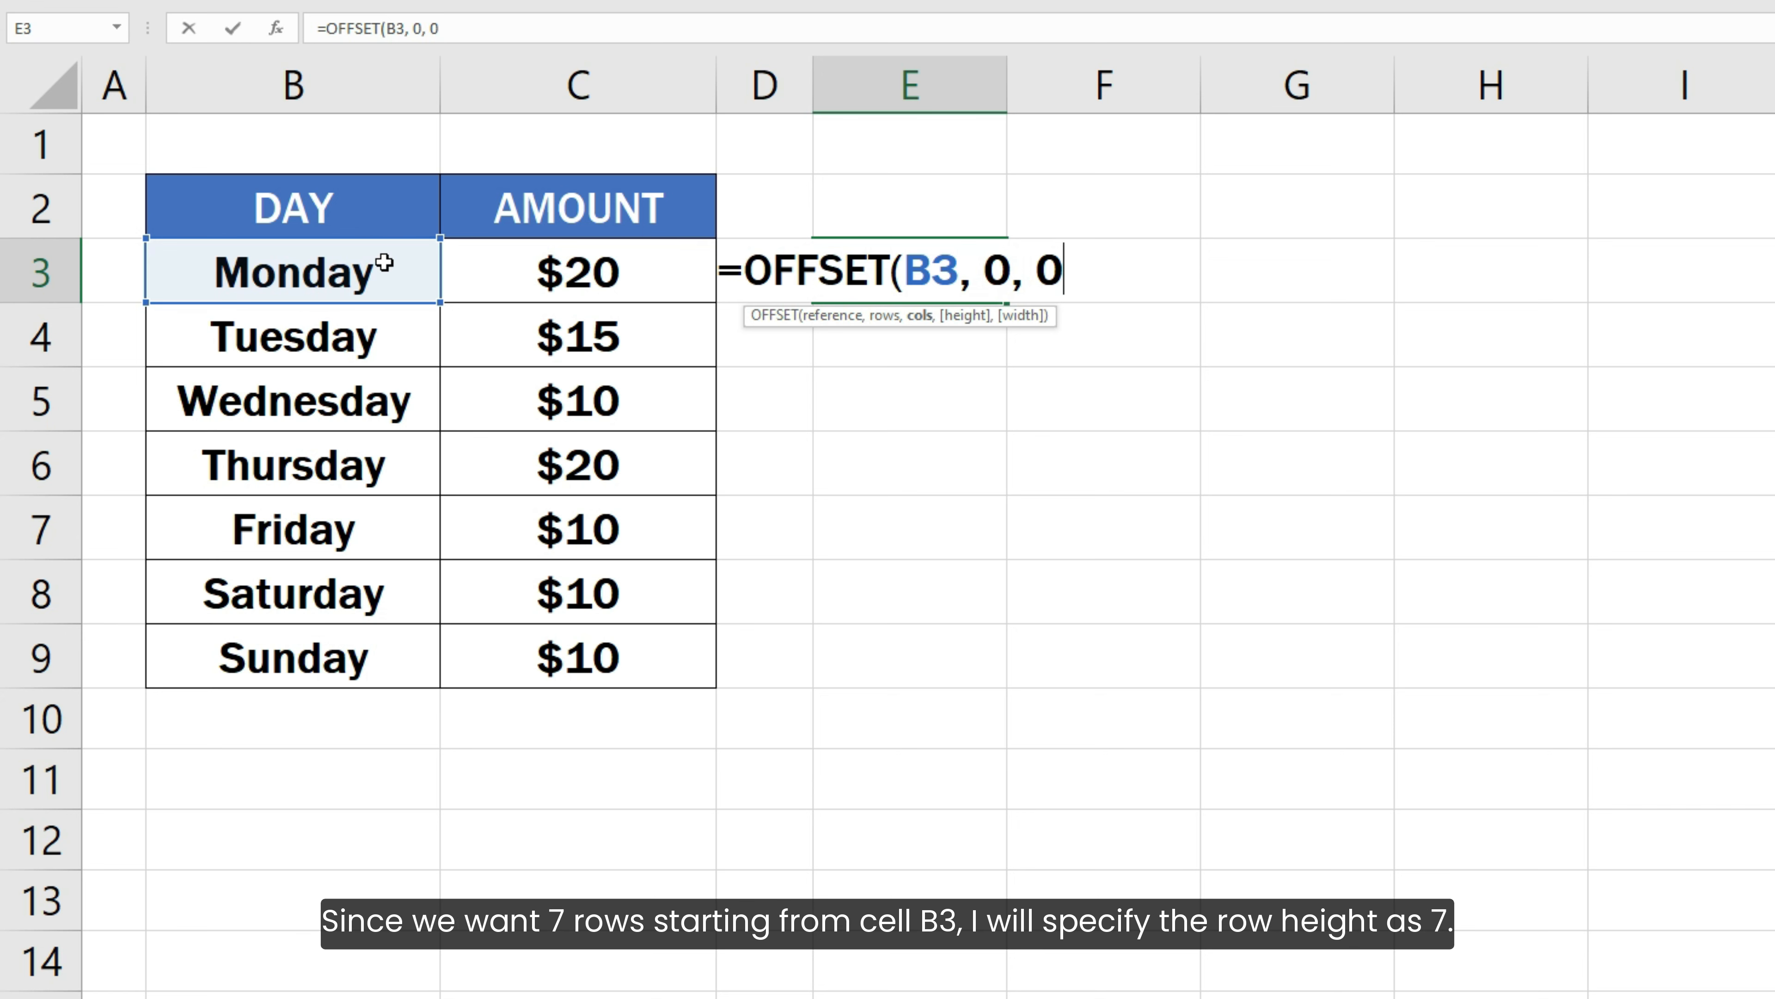
{"action": "type", "text": ","}
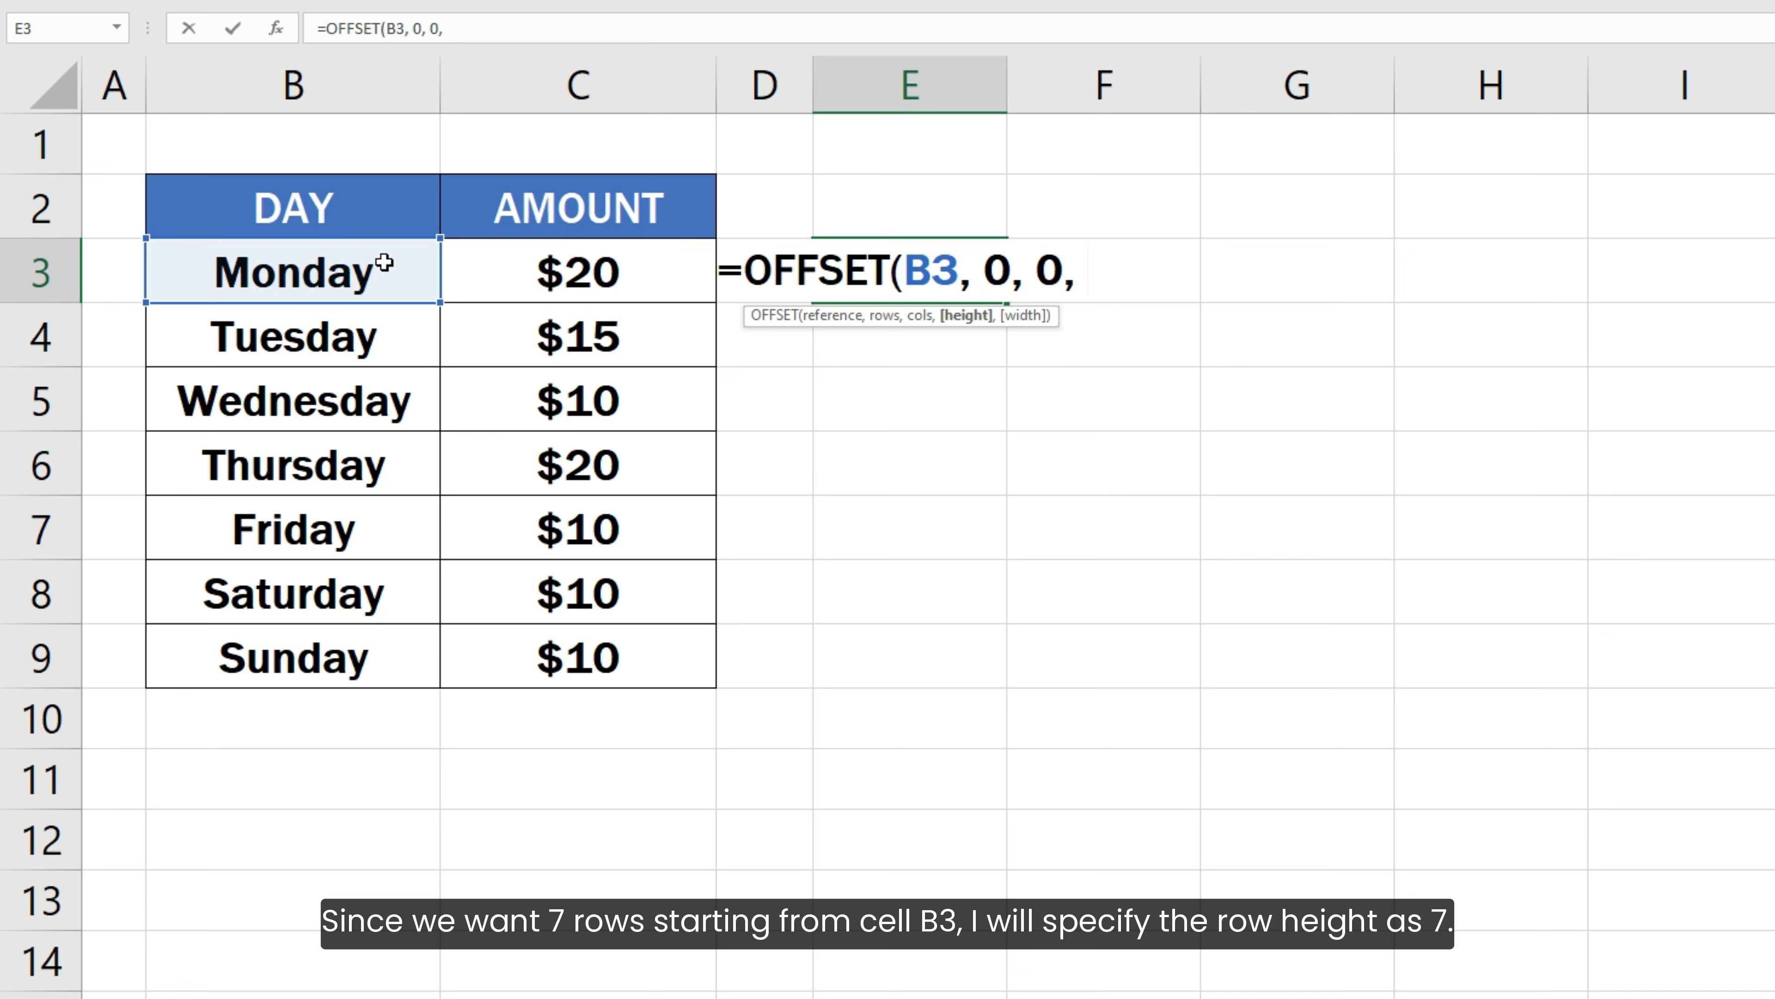
{"action": "type", "text": " 7"}
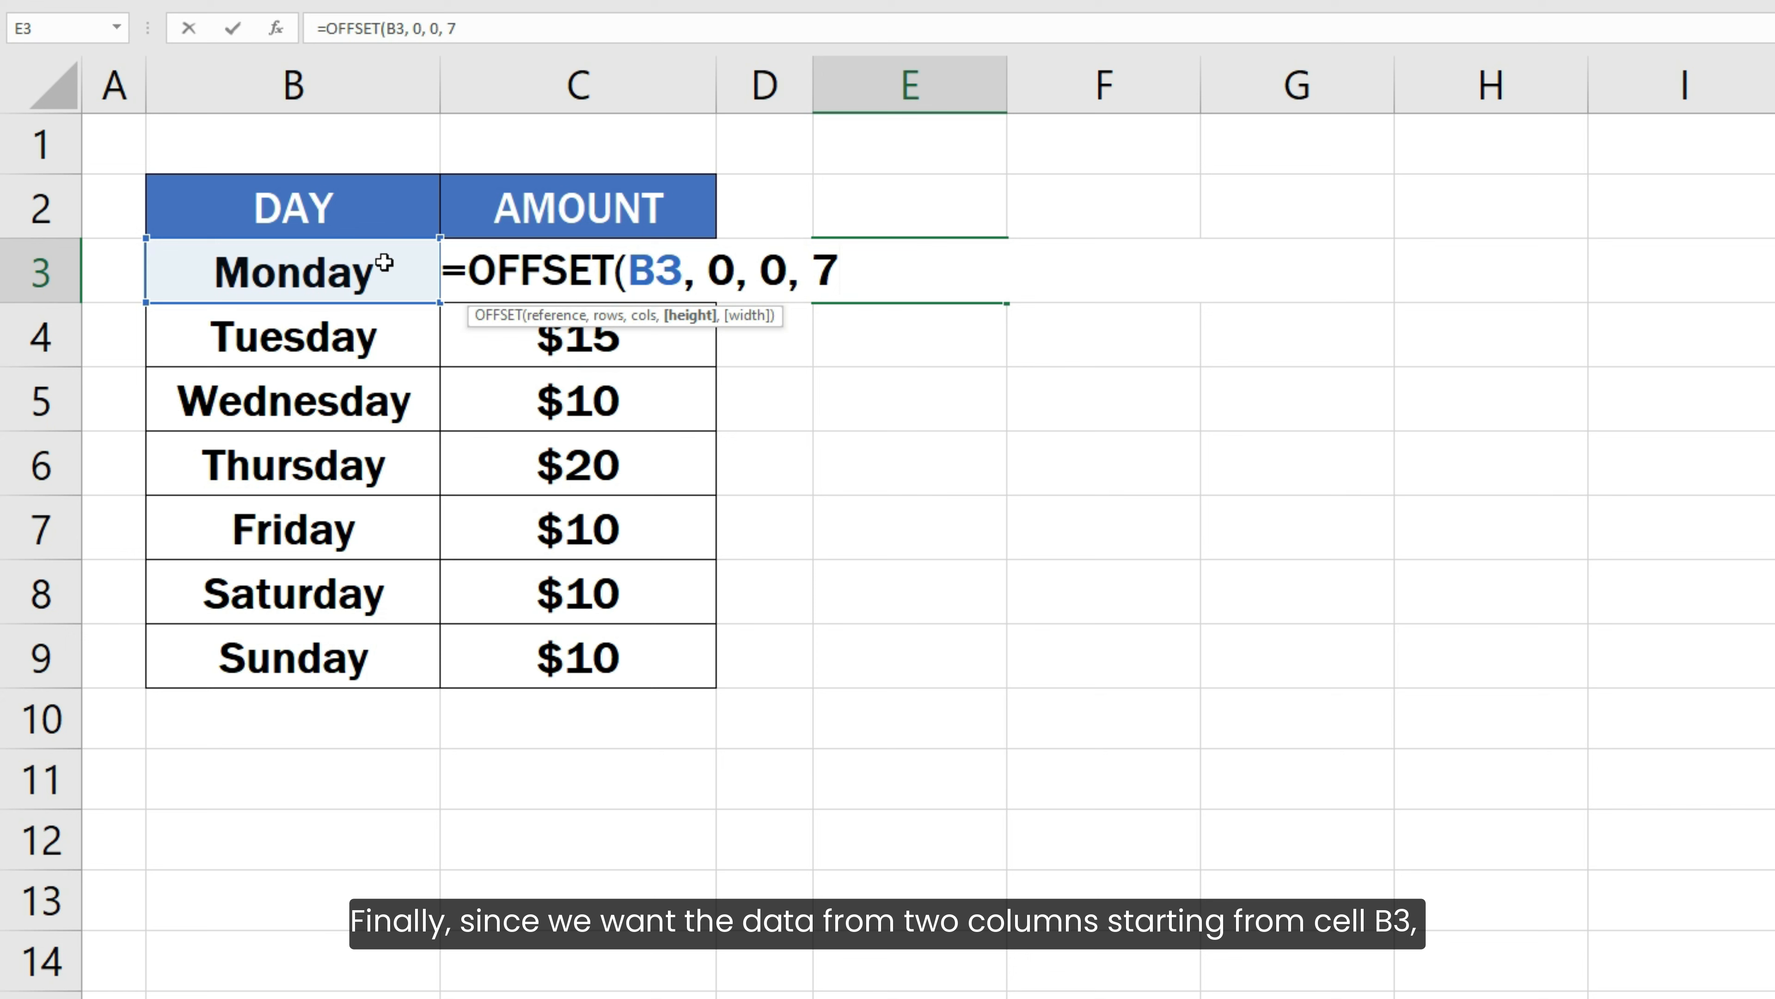
{"action": "type", "text": ", 2)"}
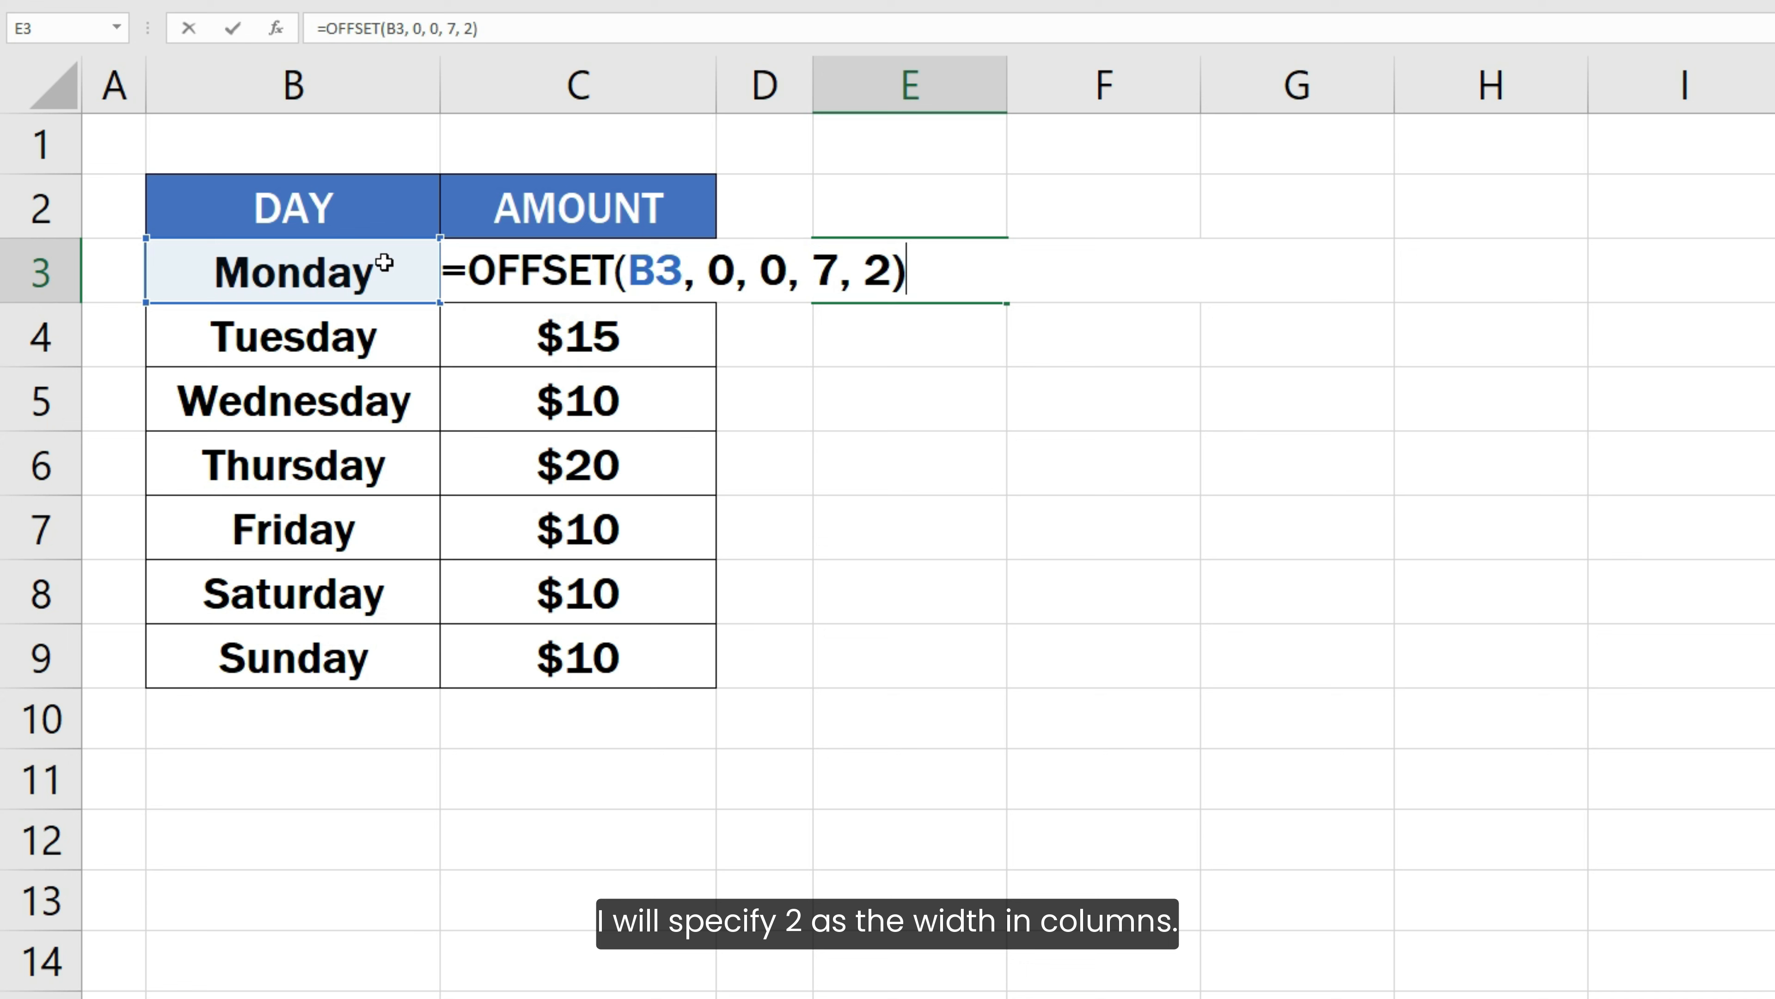
{"action": "left_click", "coordinate": [469, 268], "text": "shift"}
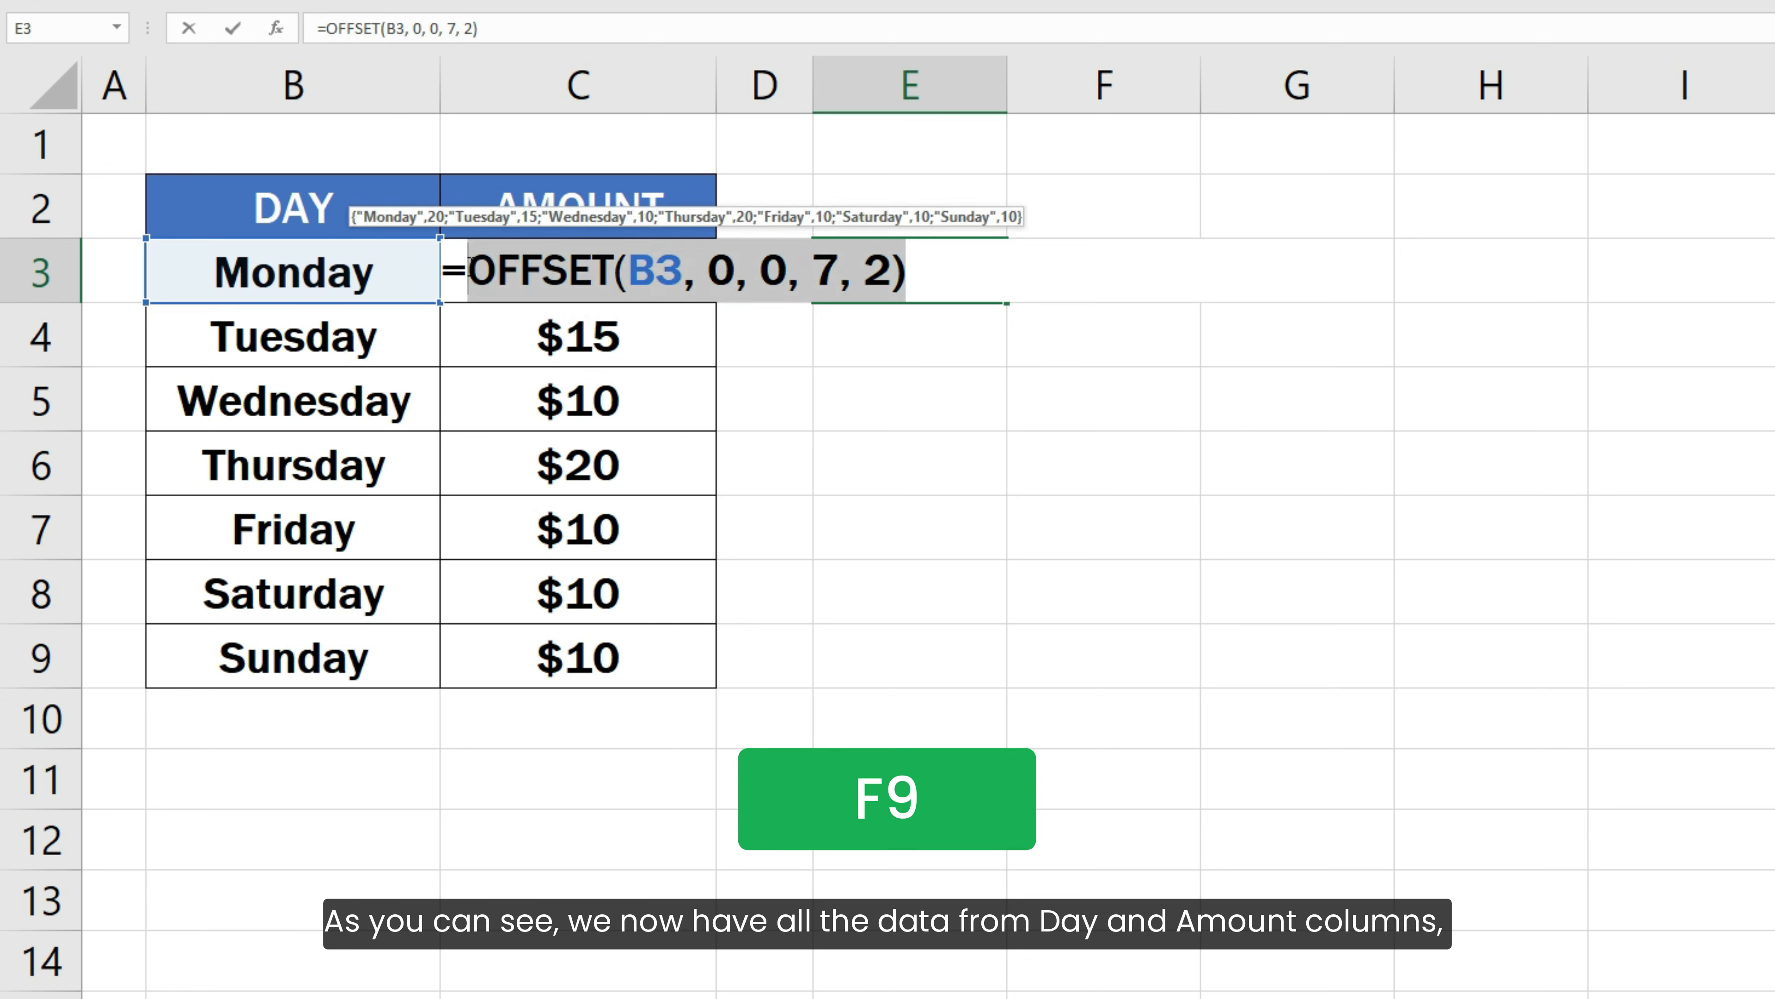
{"action": "key", "text": "F9"}
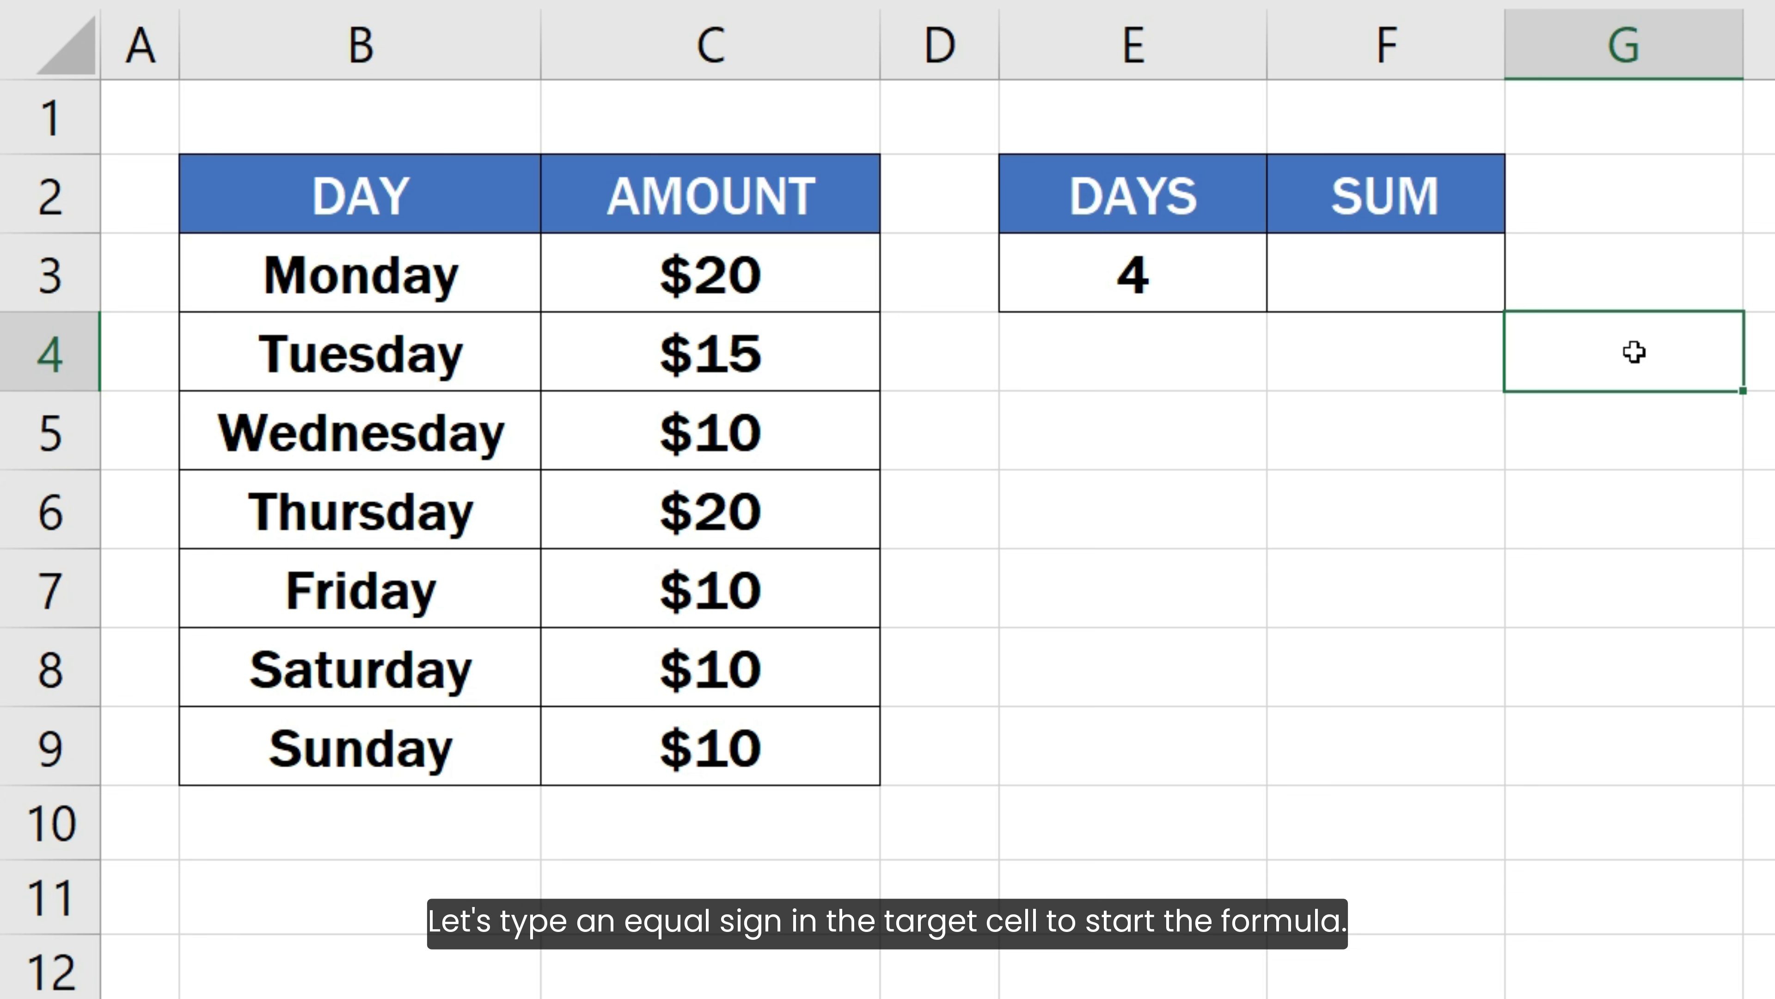
- Write =OFFSET(C3, 0, 0, E3) in the cell under SUM, using the DAYS value as the row height
{"action": "left_click", "coordinate": [1463, 292]}
{"action": "type", "text": "="}
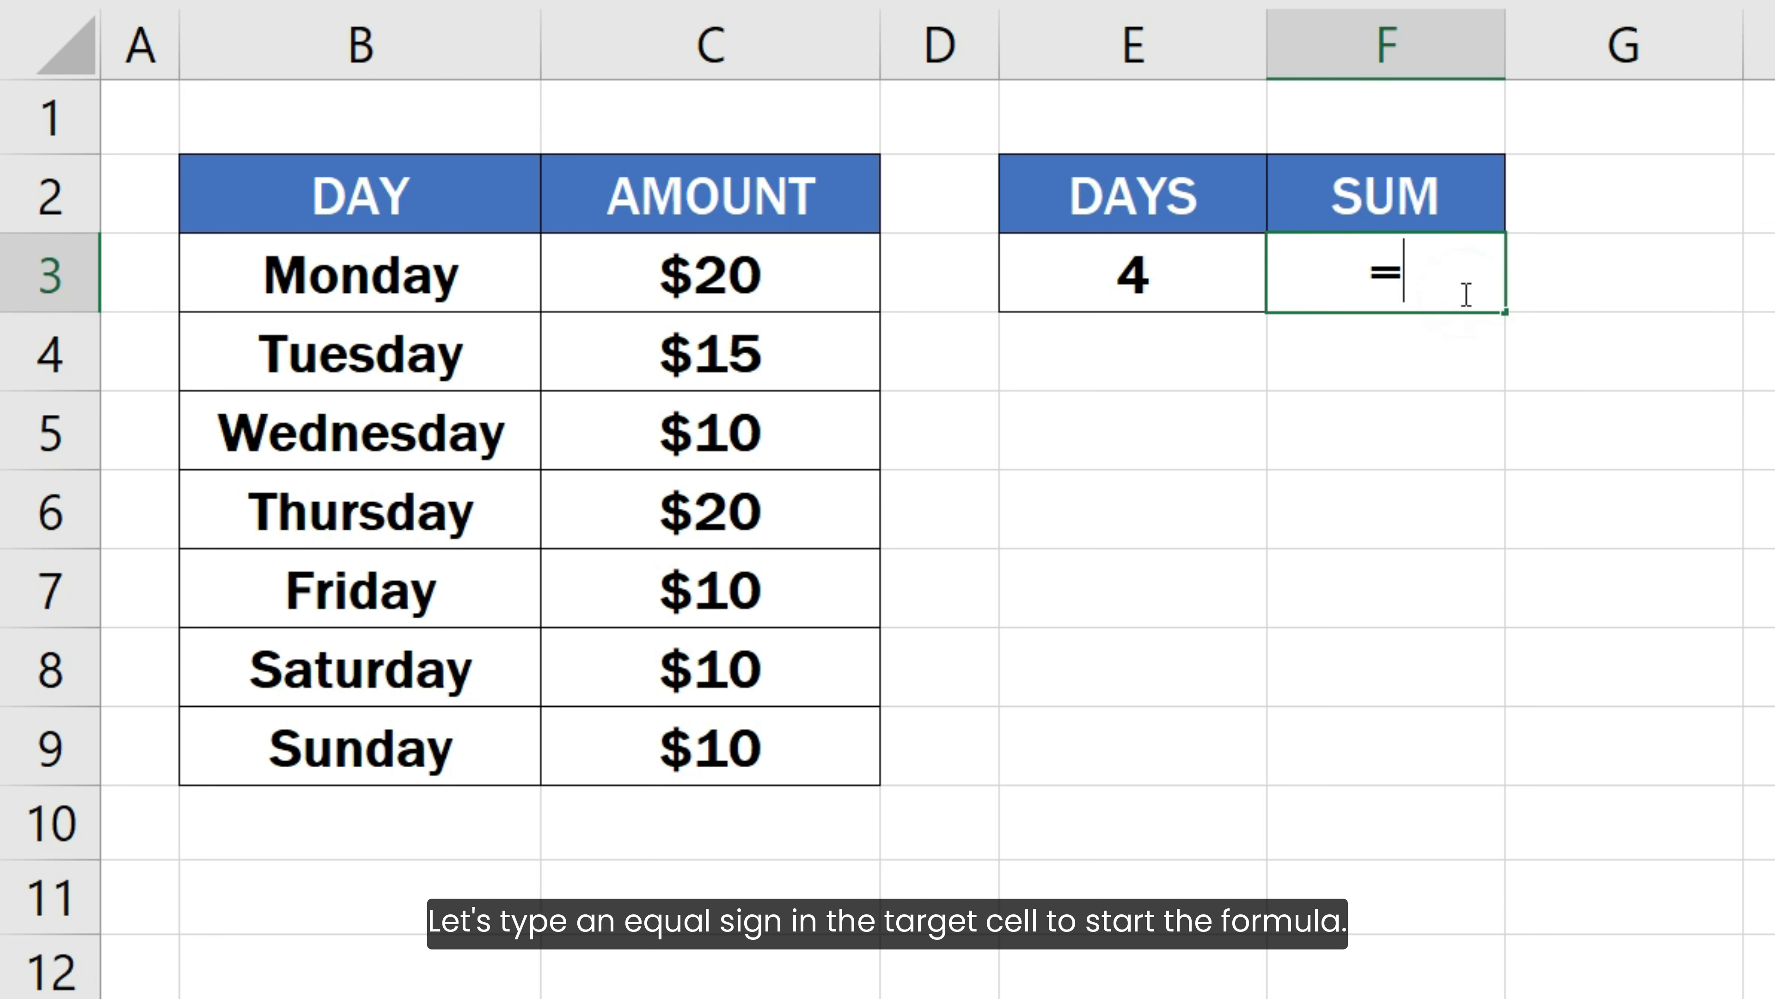
{"action": "type", "text": "OFFSET"}
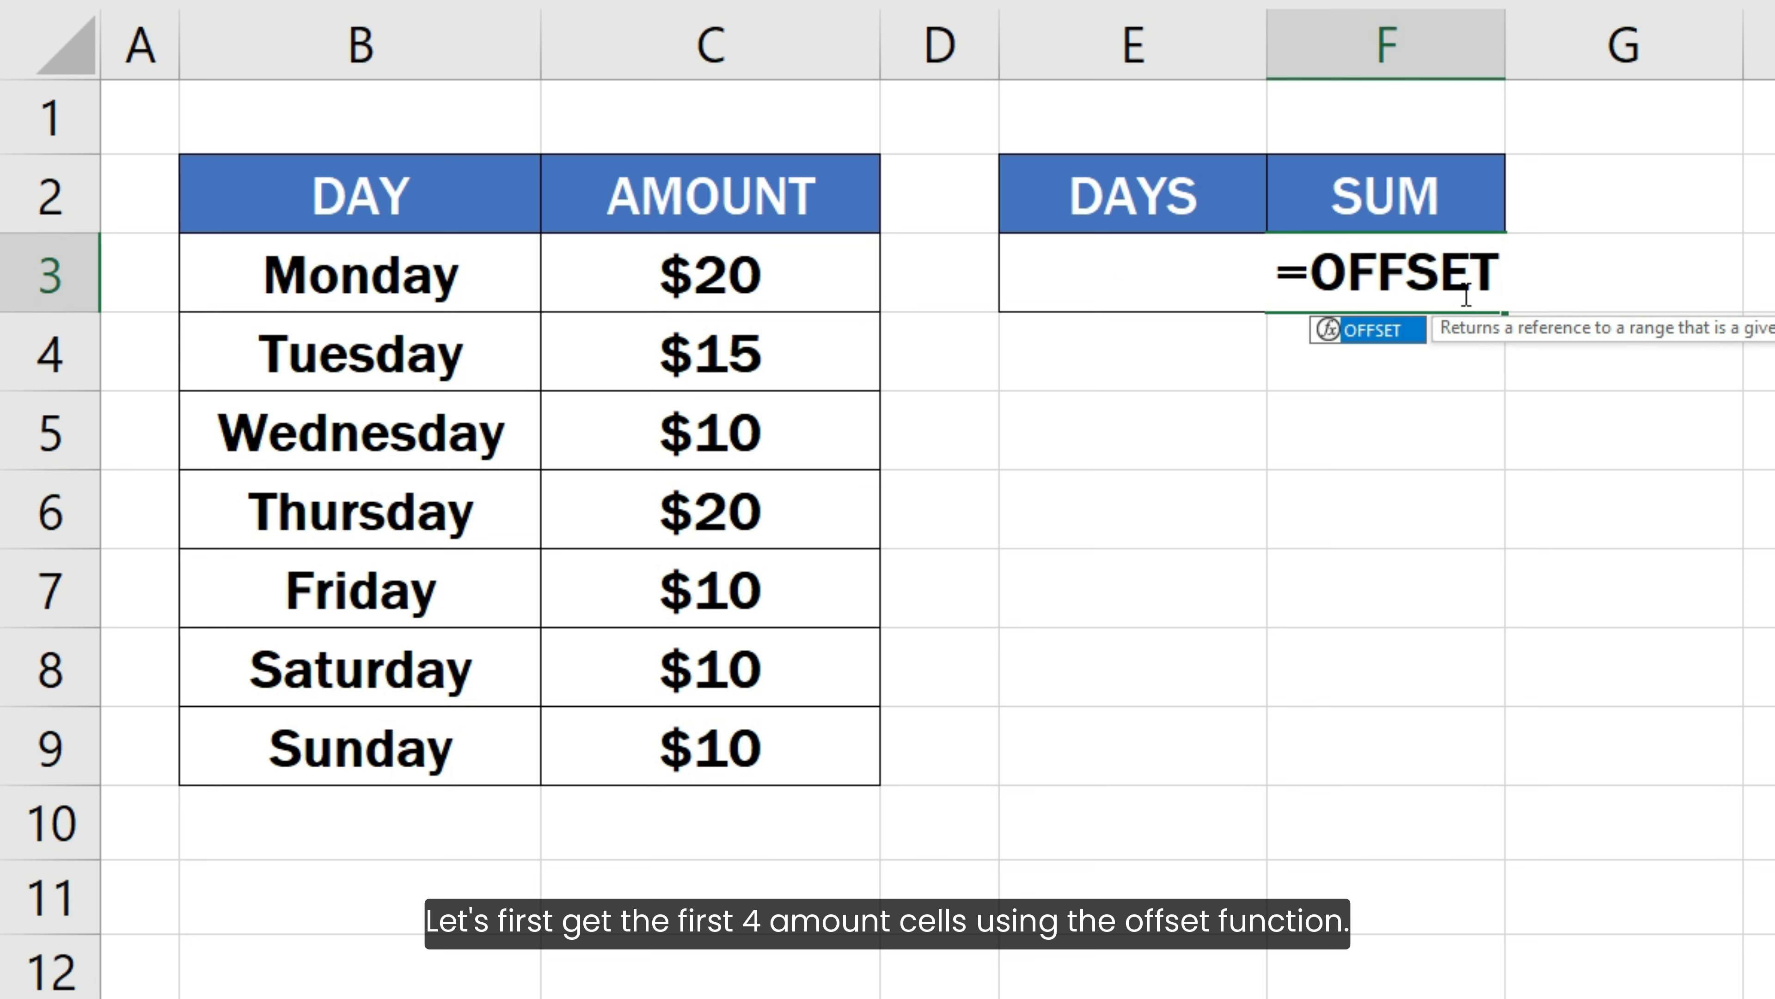
{"action": "type", "text": "("}
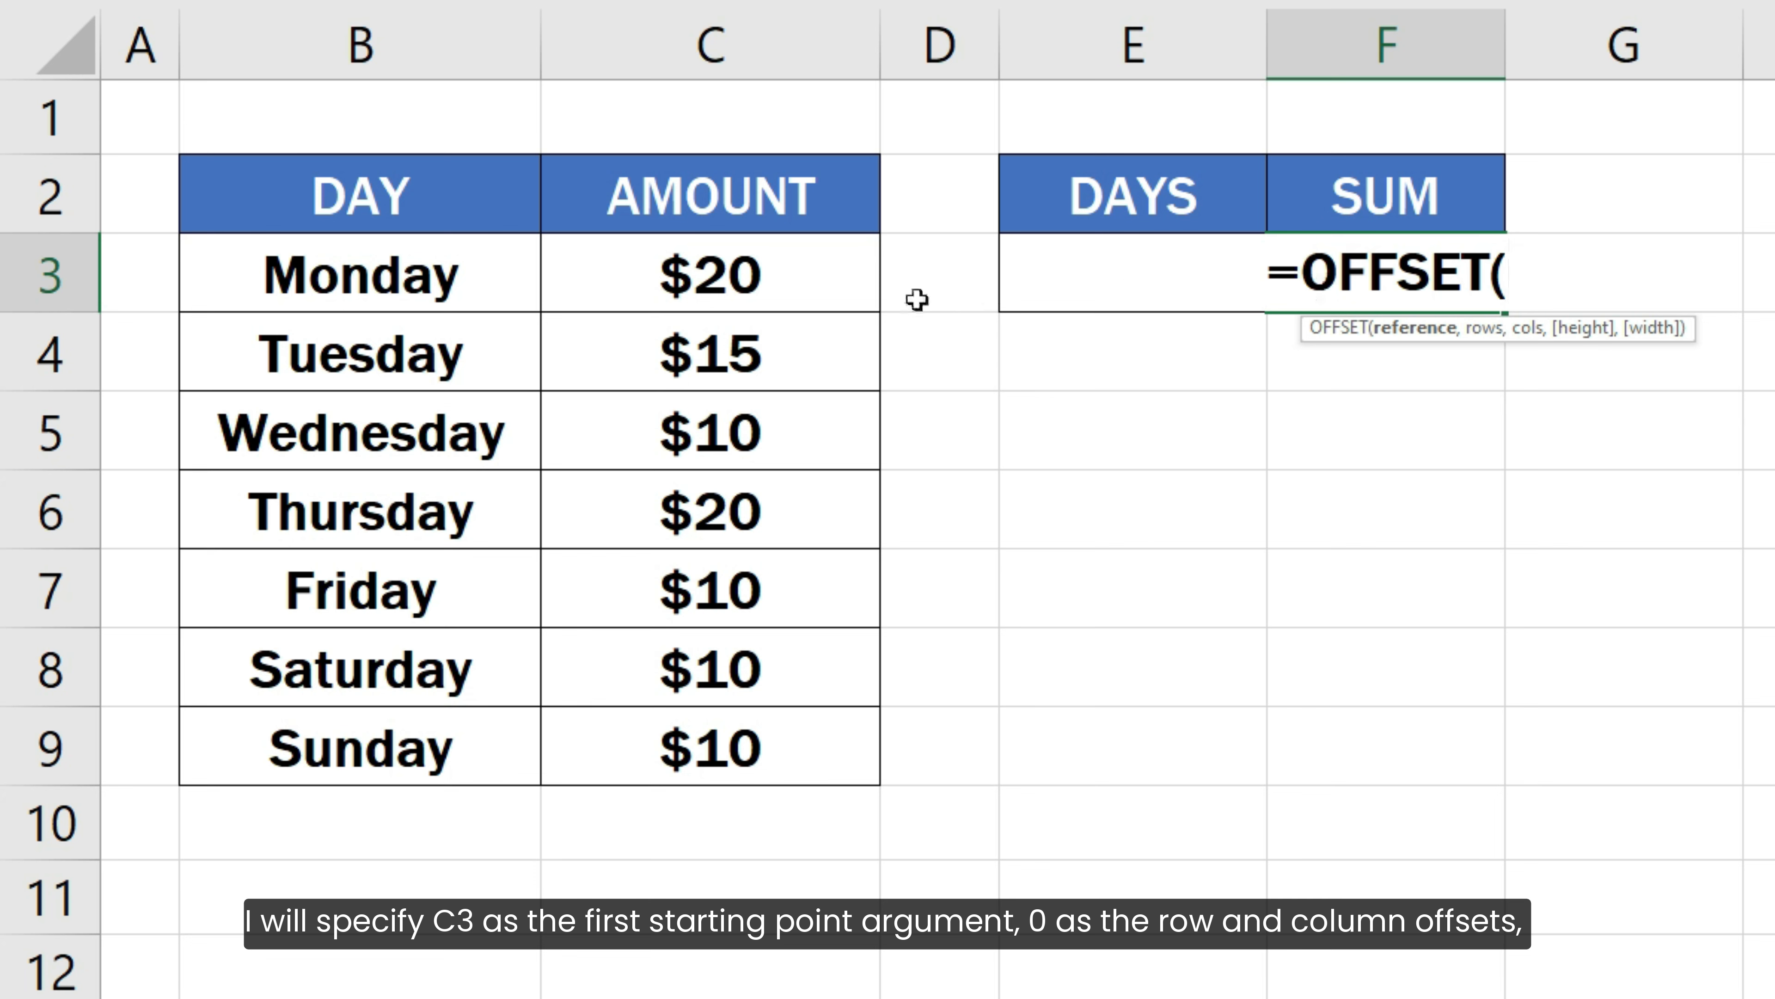
{"action": "left_click", "coordinate": [807, 279]}
{"action": "type", "text": ", "}
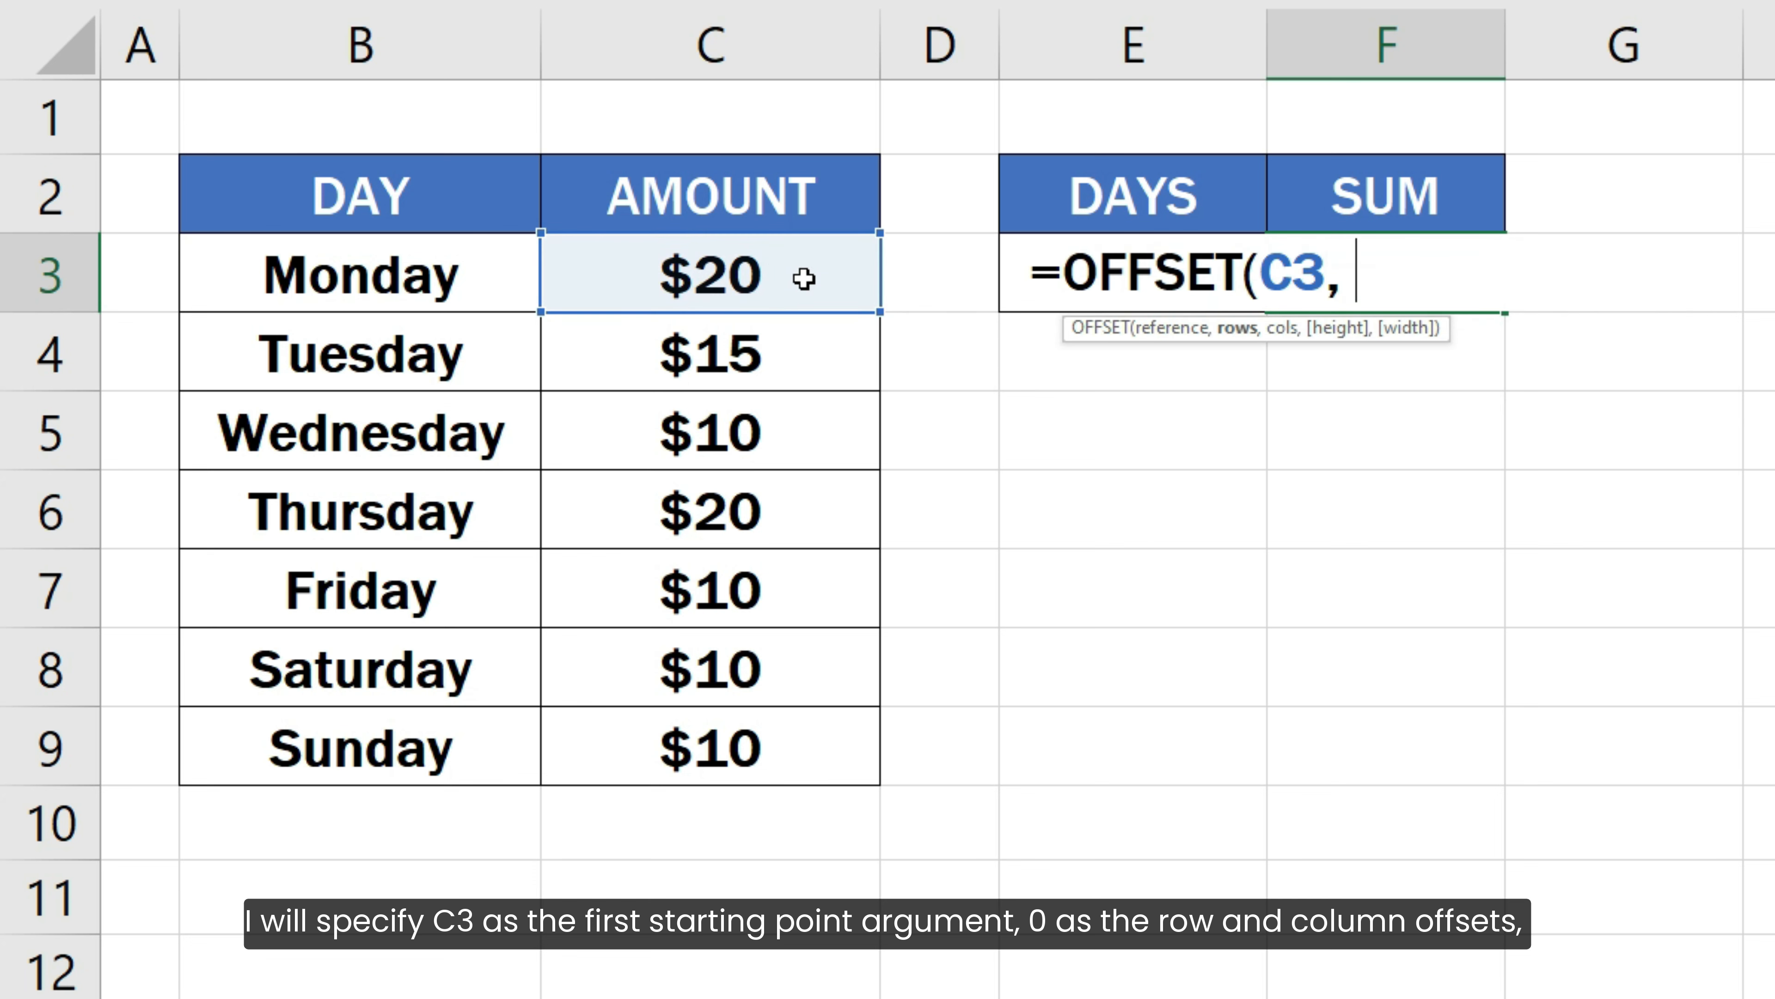
{"action": "type", "text": "0, 0,"}
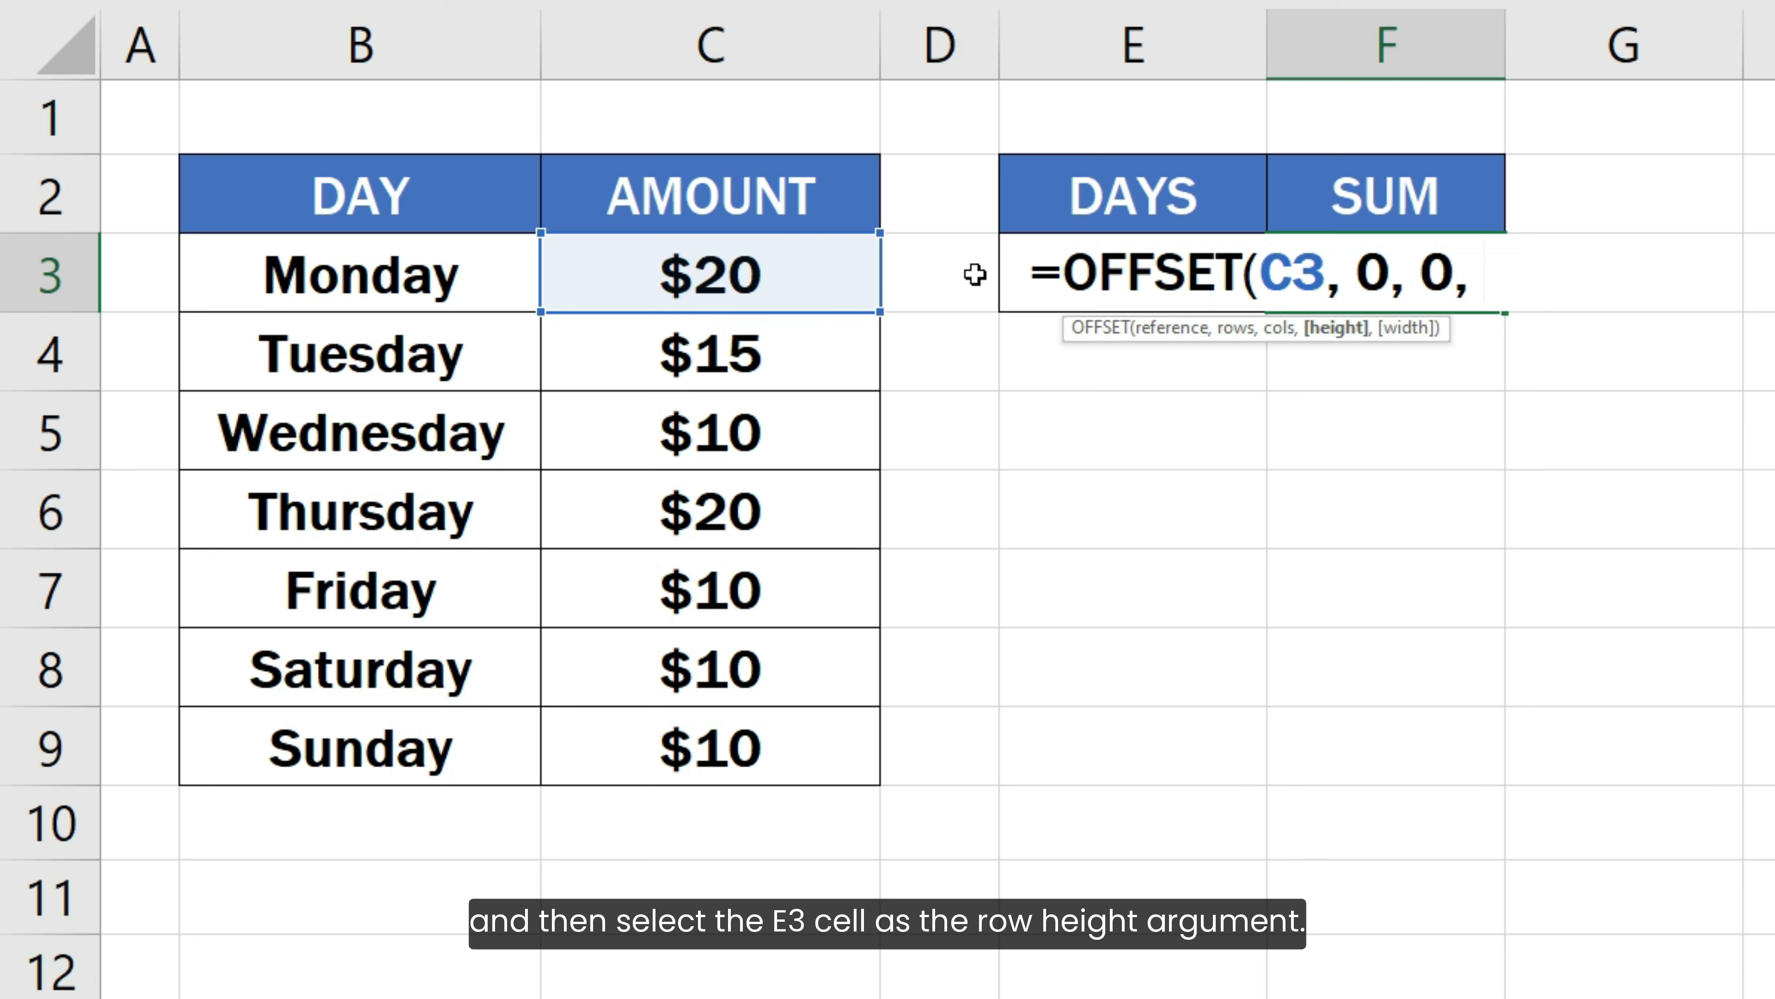
{"action": "left_click", "coordinate": [1005, 278]}
{"action": "type", "text": ")"}
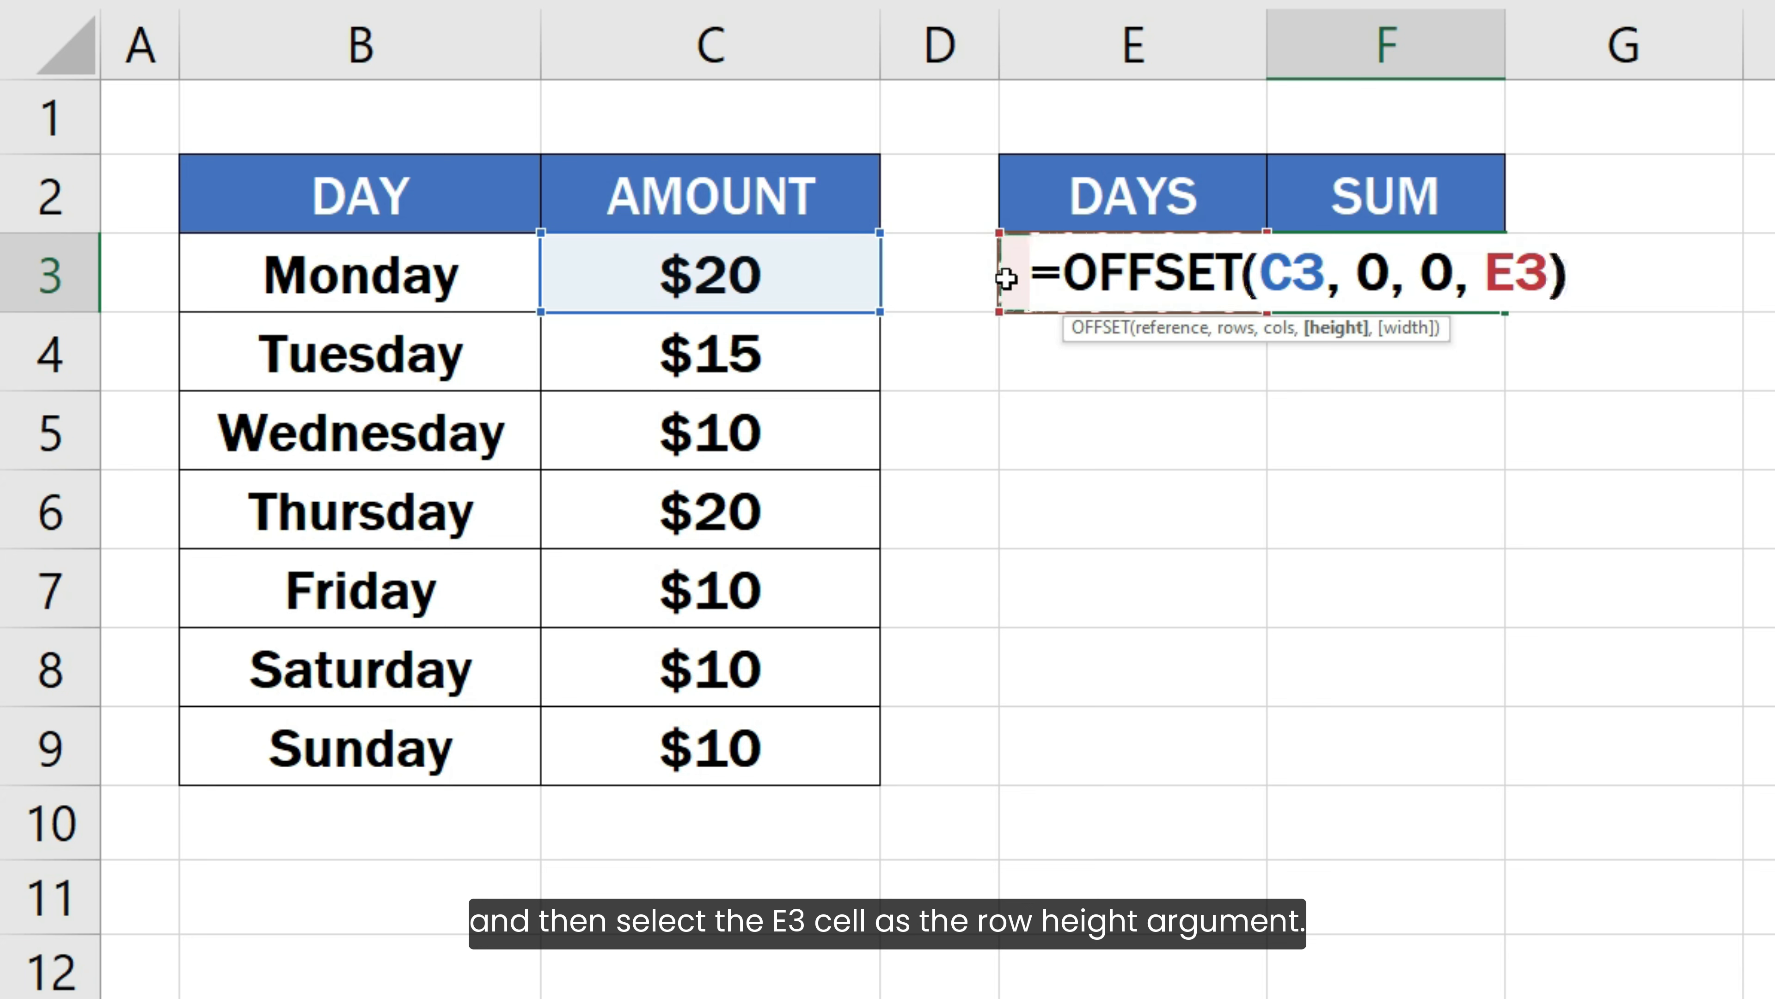
- Evaluate the OFFSET part of the SUM cell's formula to check its array, and restore the formula
{"action": "left_click", "coordinate": [1068, 271], "text": "shift"}
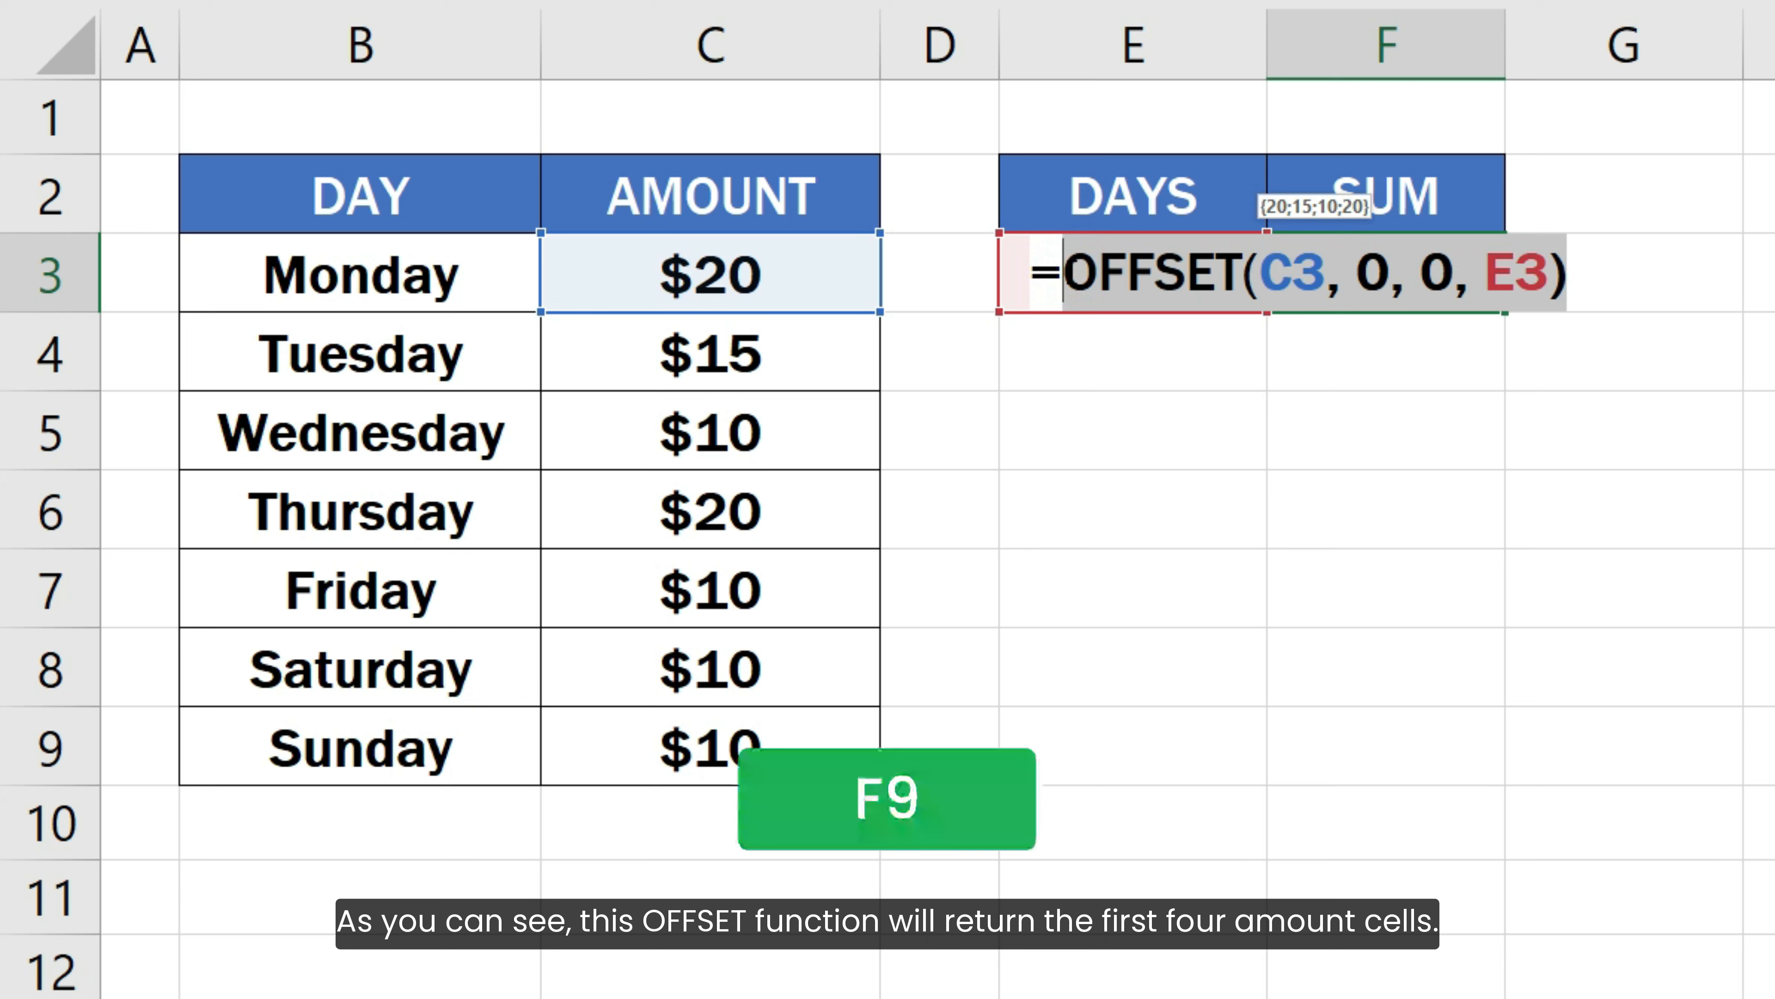
{"action": "key", "text": "F9"}
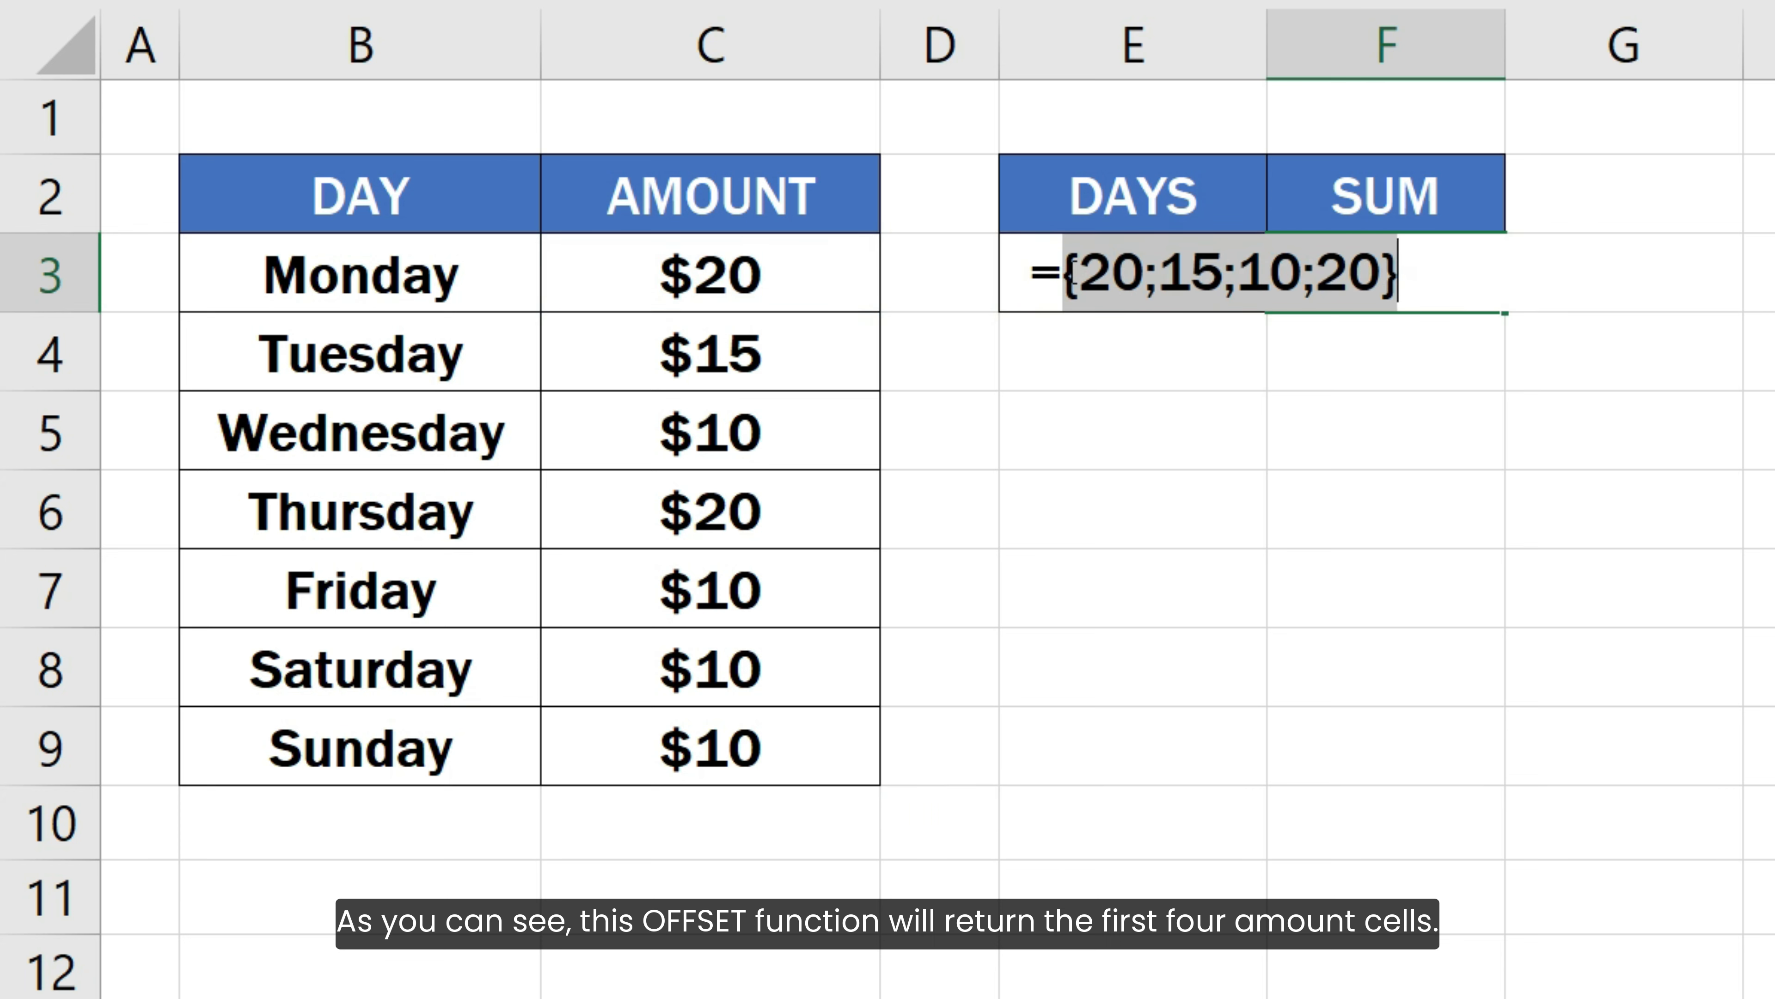
{"action": "key", "text": "ctrl+z"}
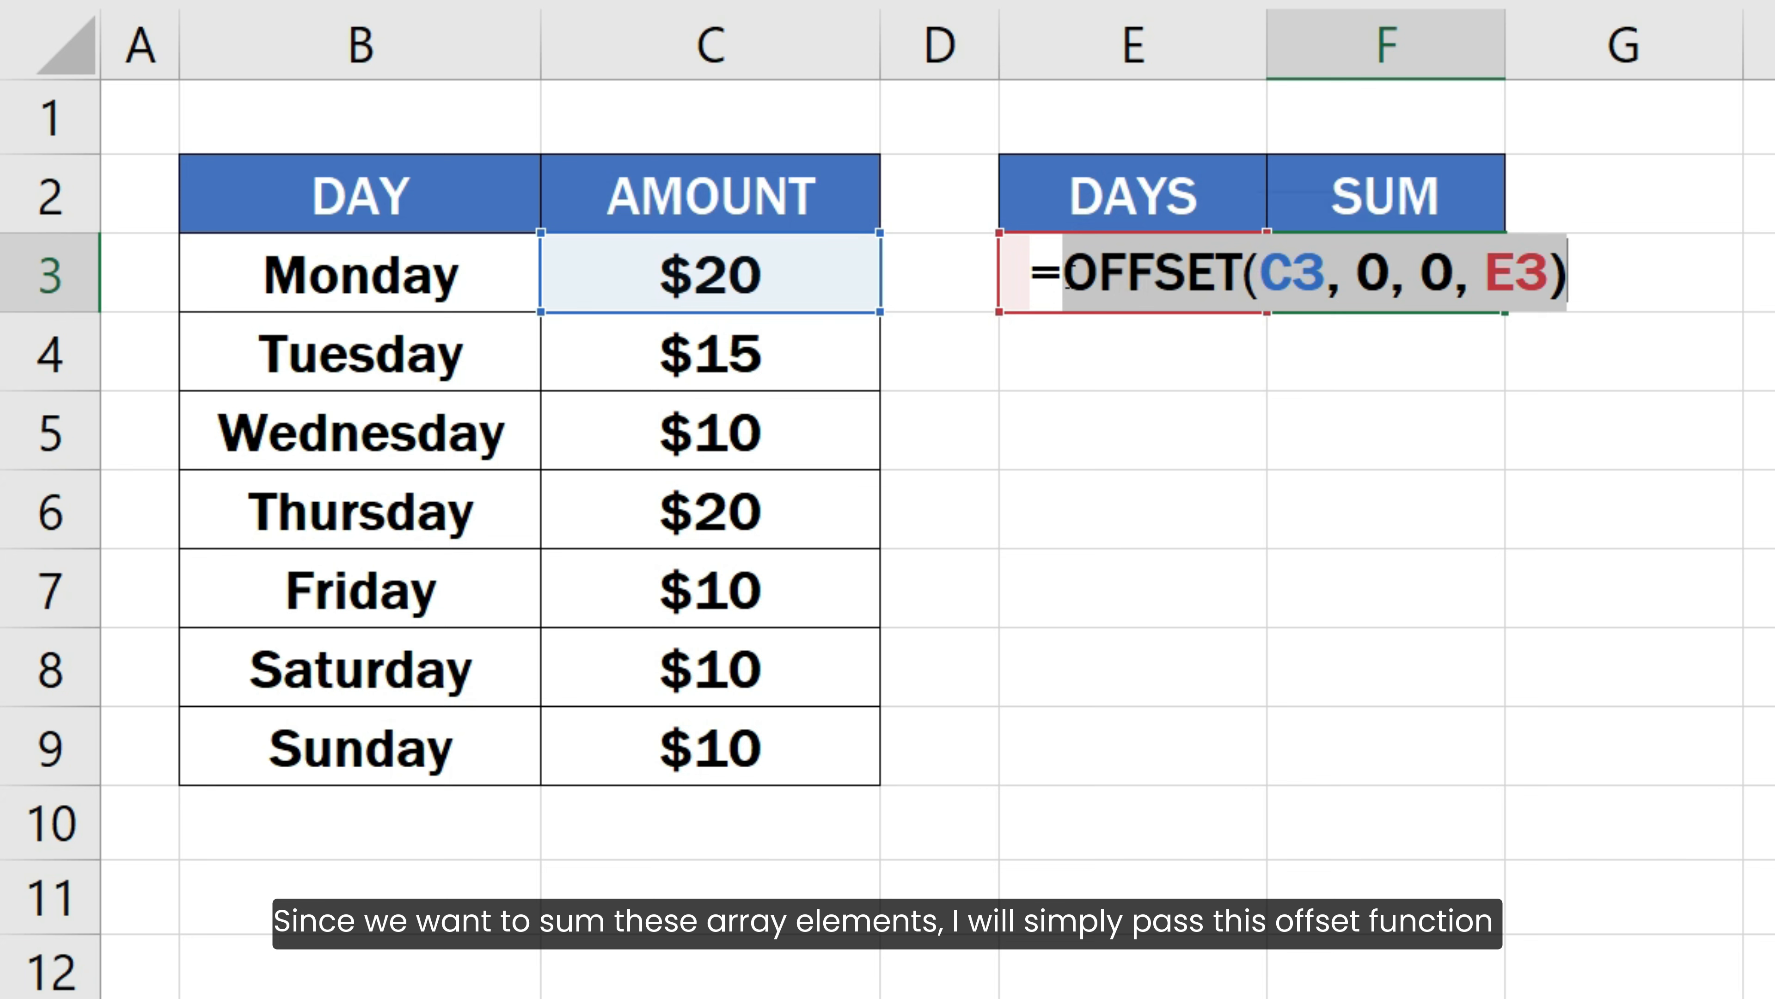
- Wrap the OFFSET expression in F3 in a SUM function and commit =SUM( OFFSET(C3, 0, 0, E3) )
{"action": "left_click", "coordinate": [1063, 276]}
{"action": "type", "text": "SUM("}
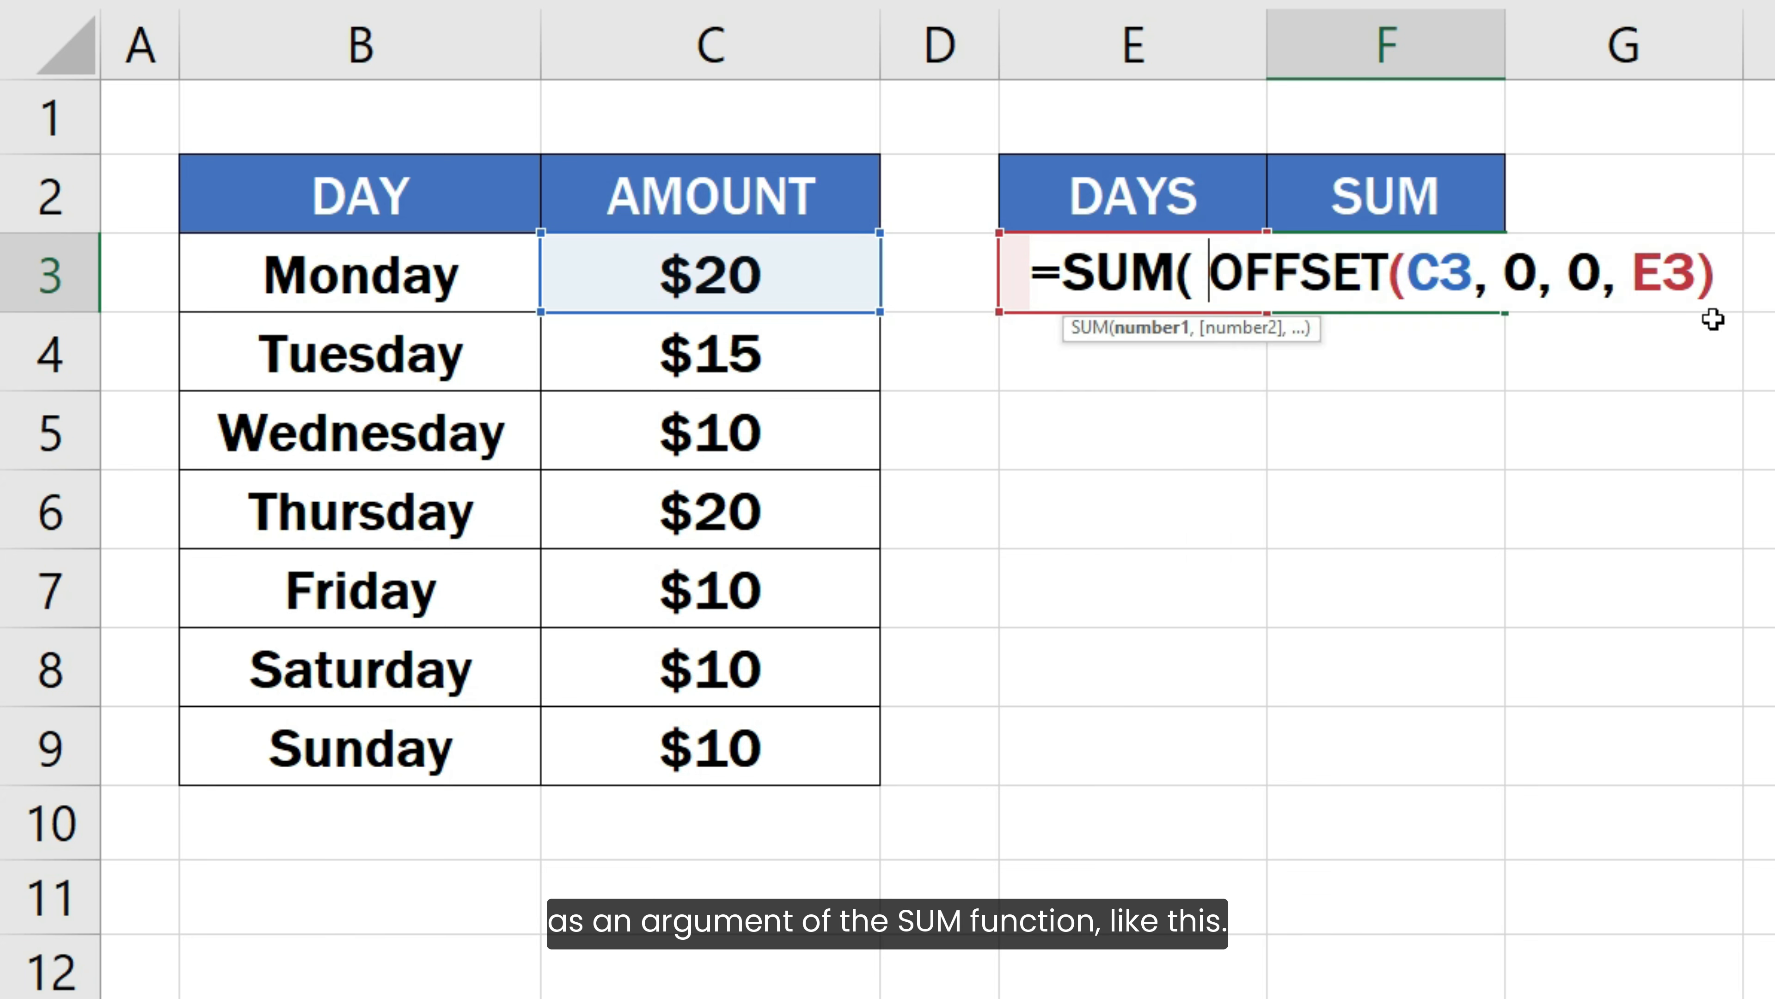
{"action": "left_click", "coordinate": [1736, 279]}
{"action": "type", "text": ")"}
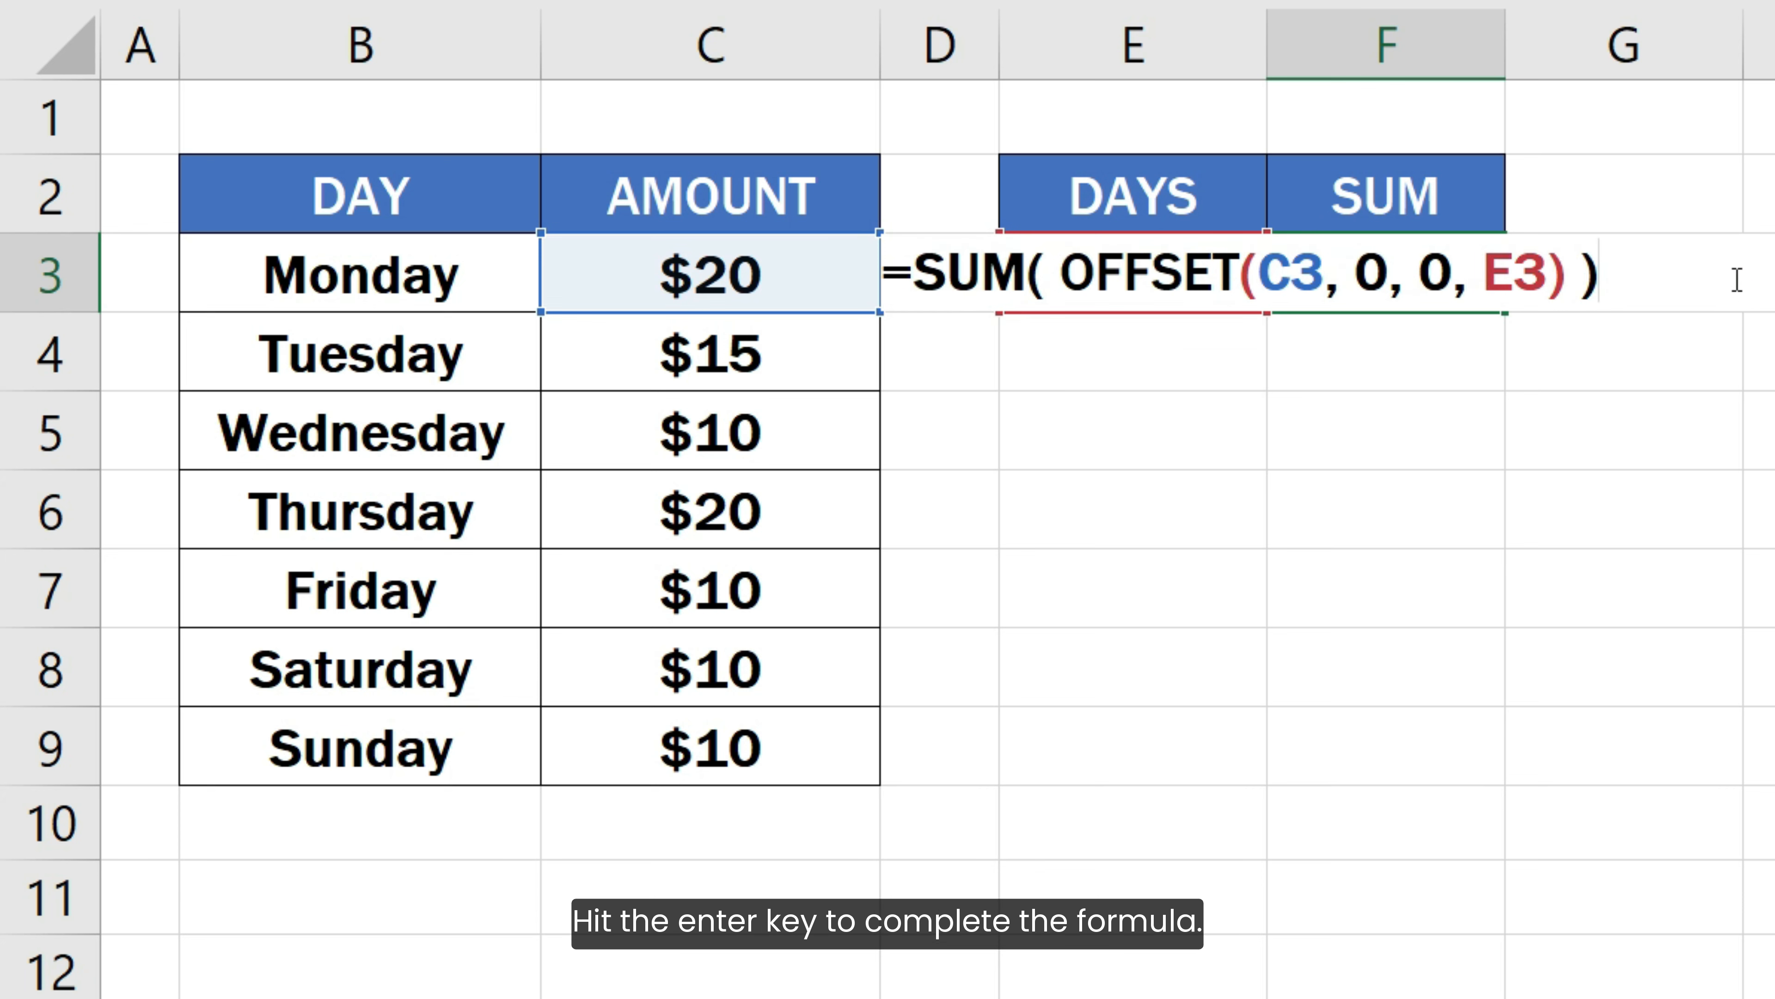
{"action": "key", "text": "Return"}
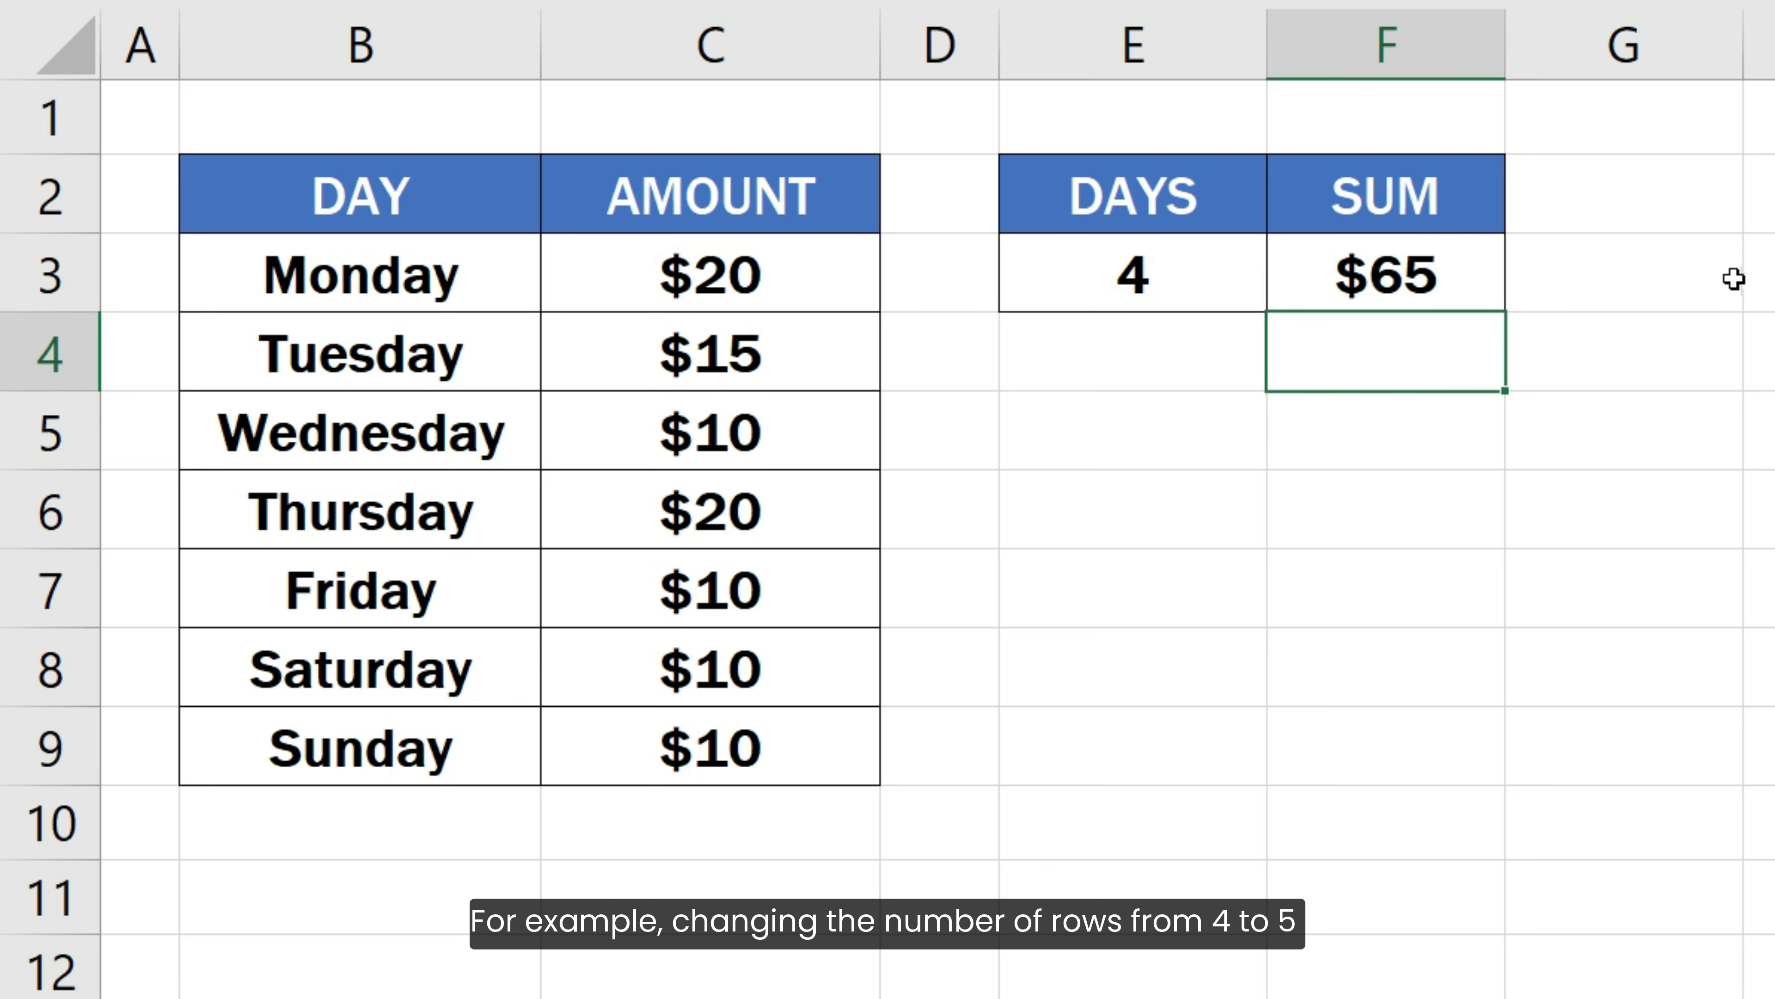
- Set the number of days in cell E3 to 5
{"action": "left_click", "coordinate": [1146, 264]}
{"action": "double_click", "coordinate": [1146, 264]}
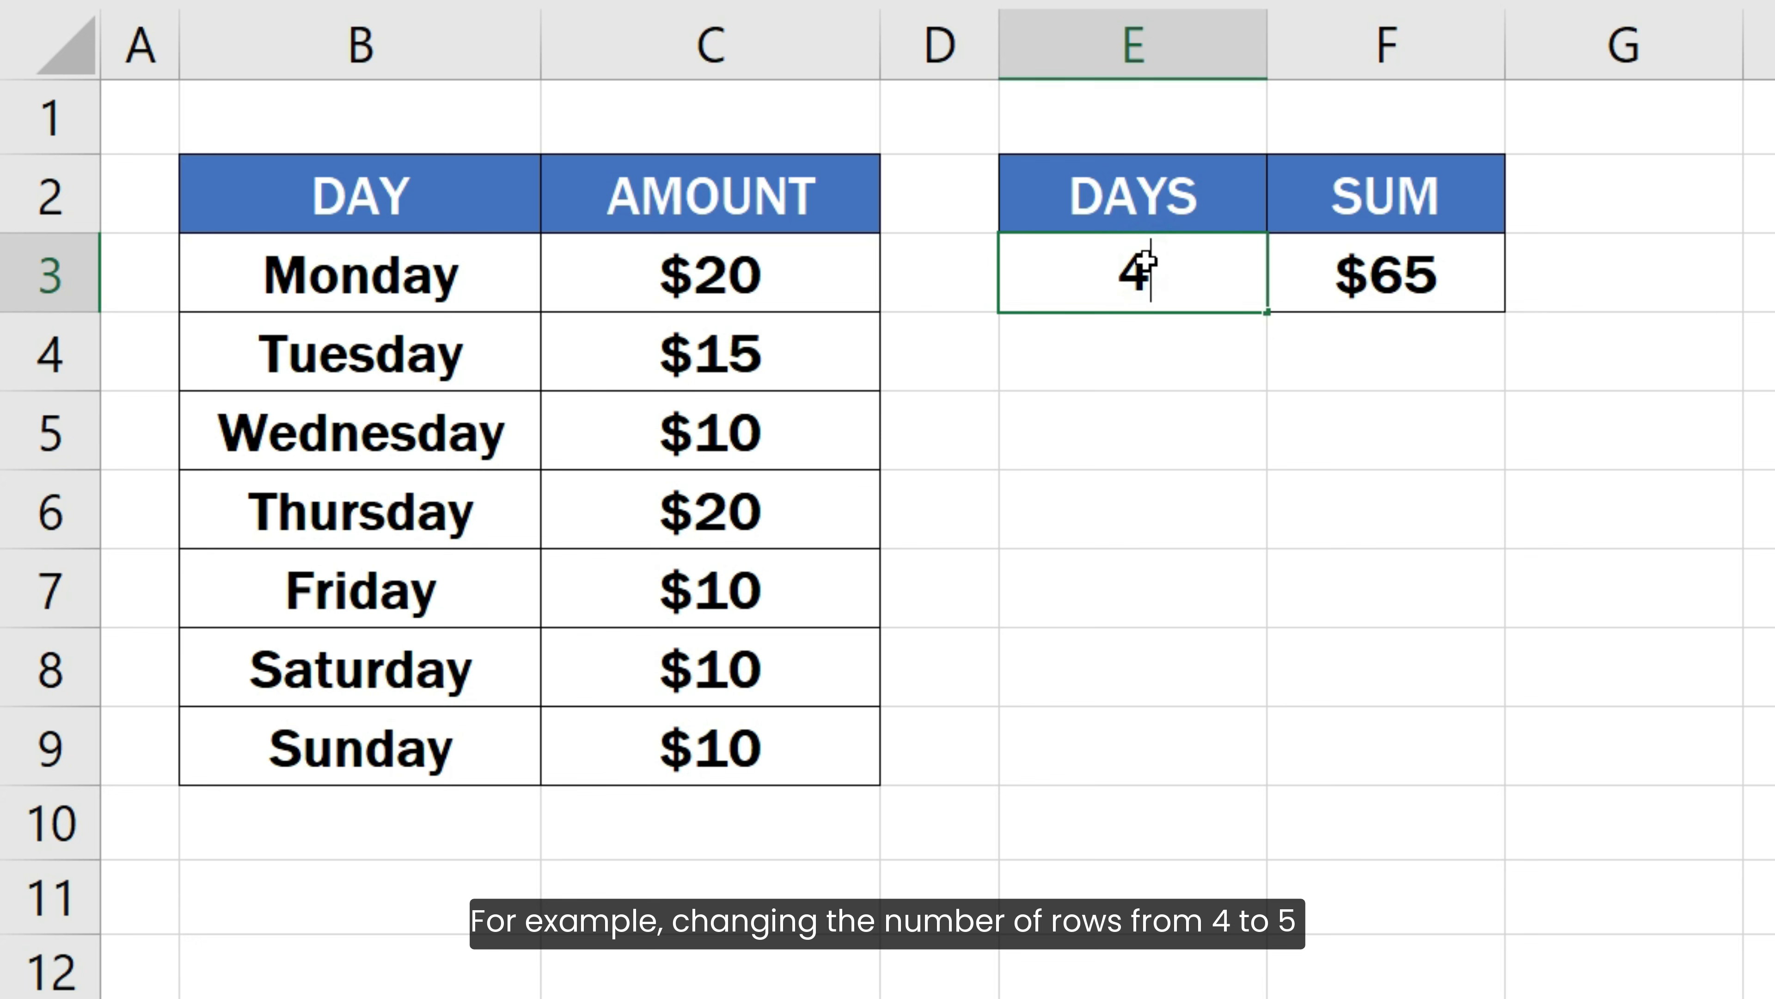
{"action": "key", "text": "BackSpace"}
{"action": "type", "text": "5"}
{"action": "left_click", "coordinate": [1174, 359]}
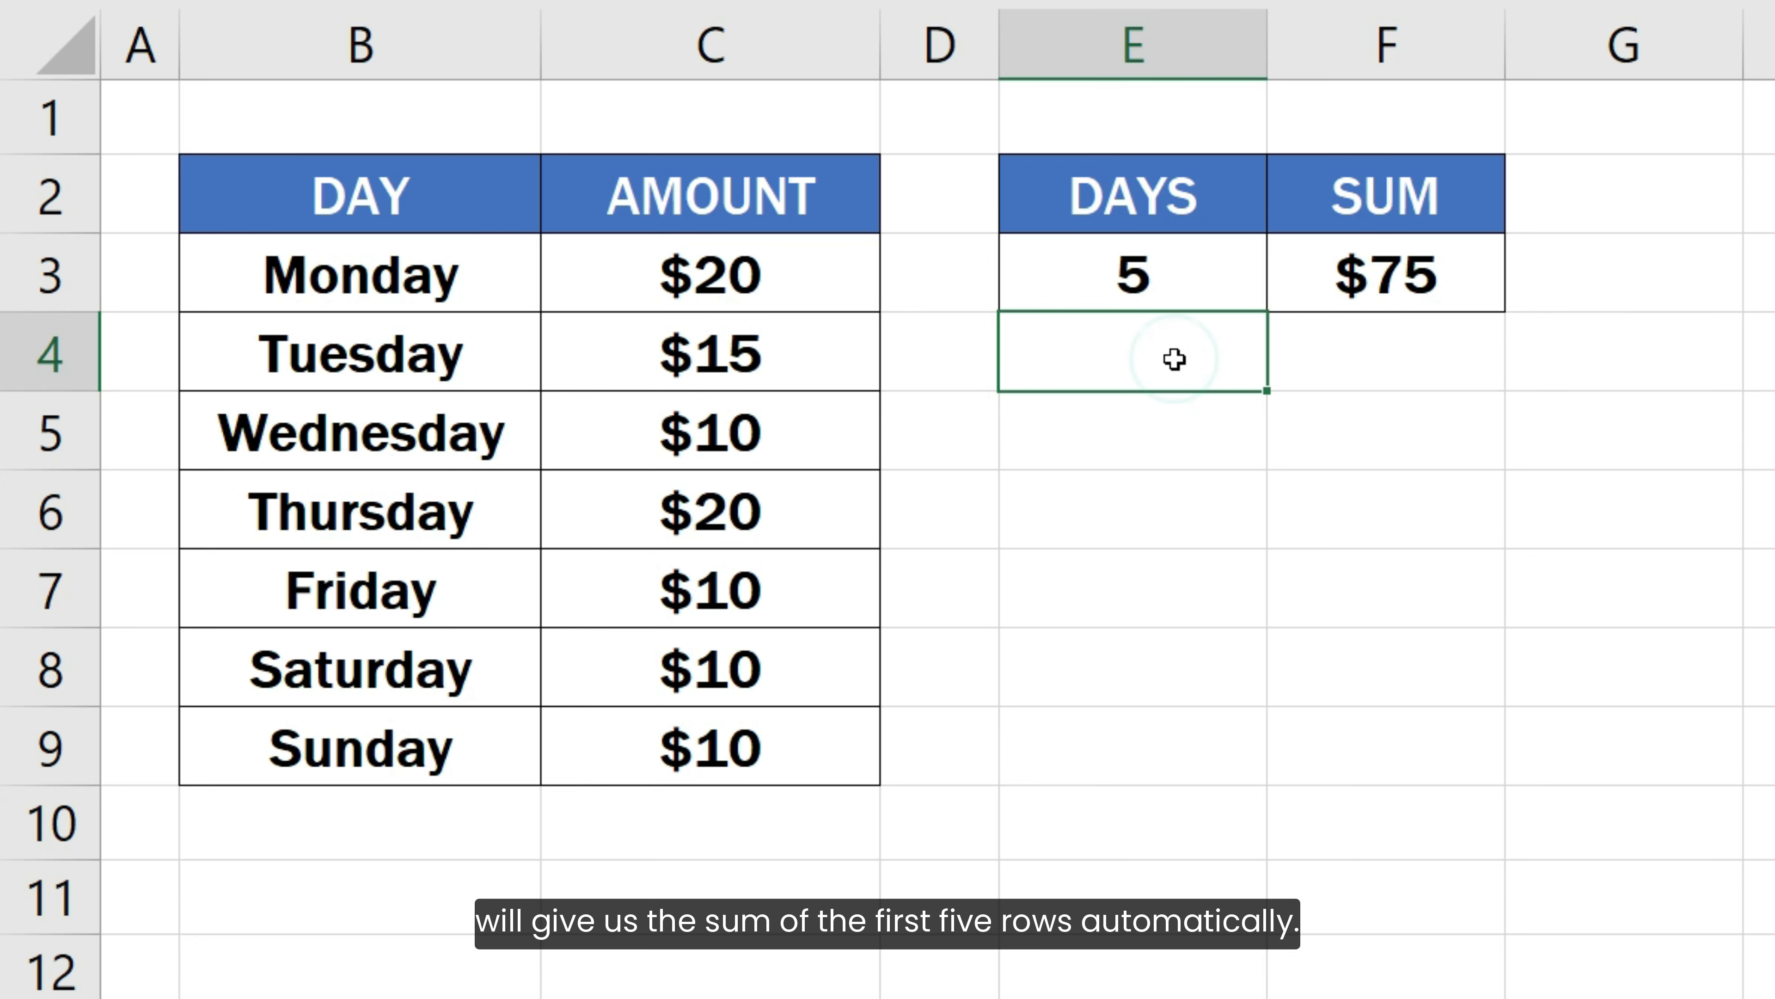